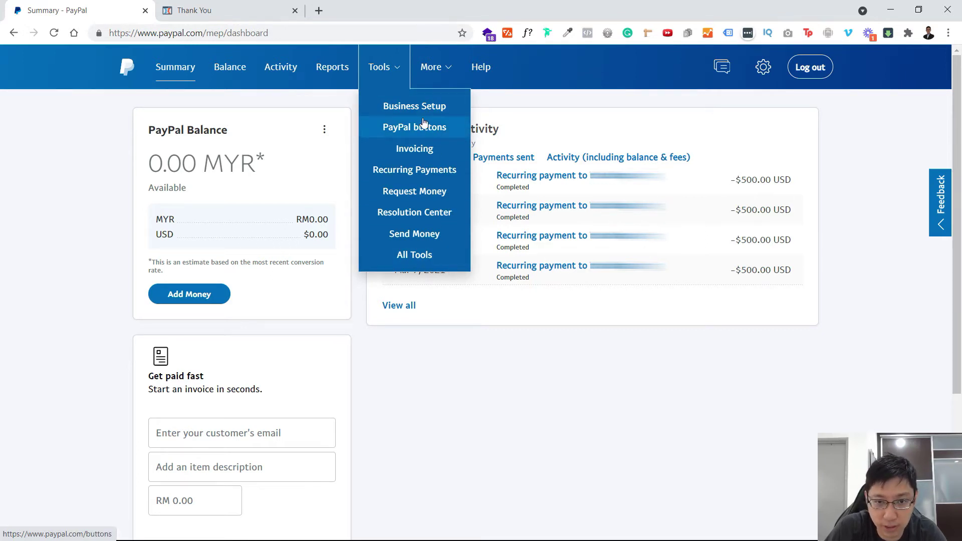
# - Open the PayPal buttons tool from the full list of PayPal tools and resources
pyautogui.click(434, 265)
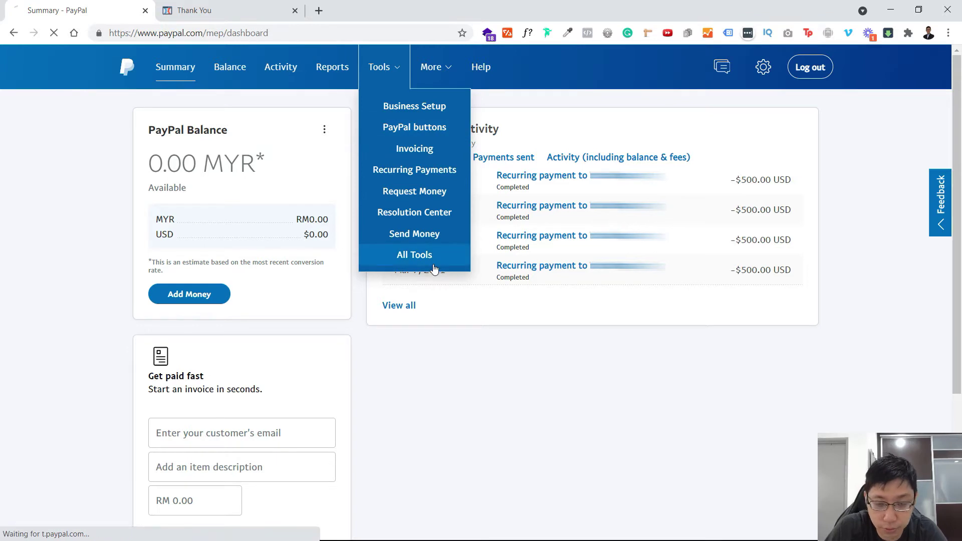
pyautogui.scroll(-3, 852, 190)
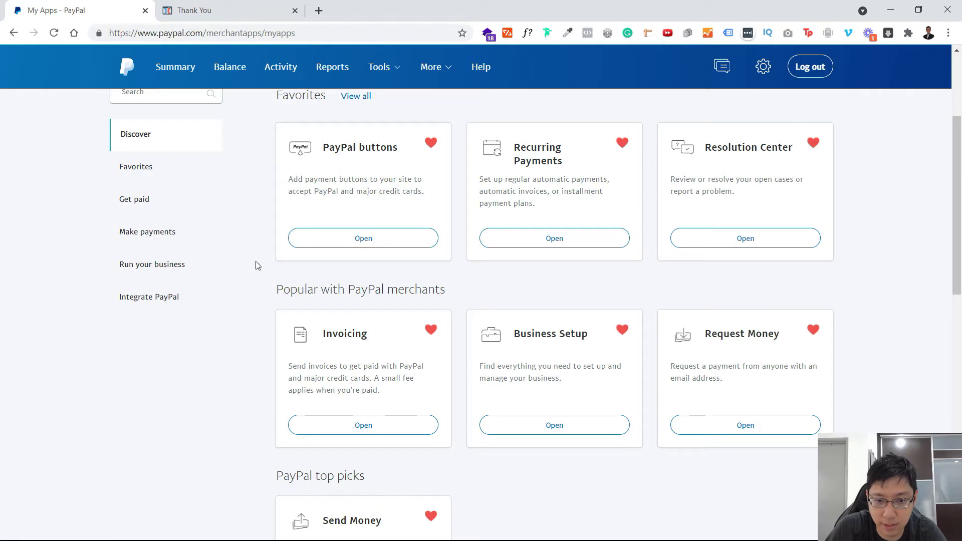
pyautogui.scroll(-1, 842, 281)
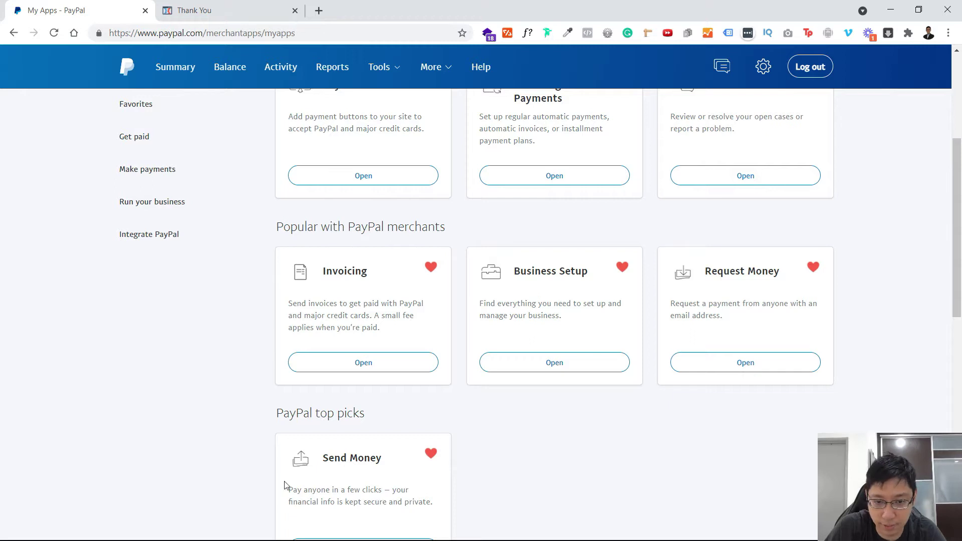
pyautogui.scroll(-9, 651, 433)
pyautogui.scroll(12, 652, 401)
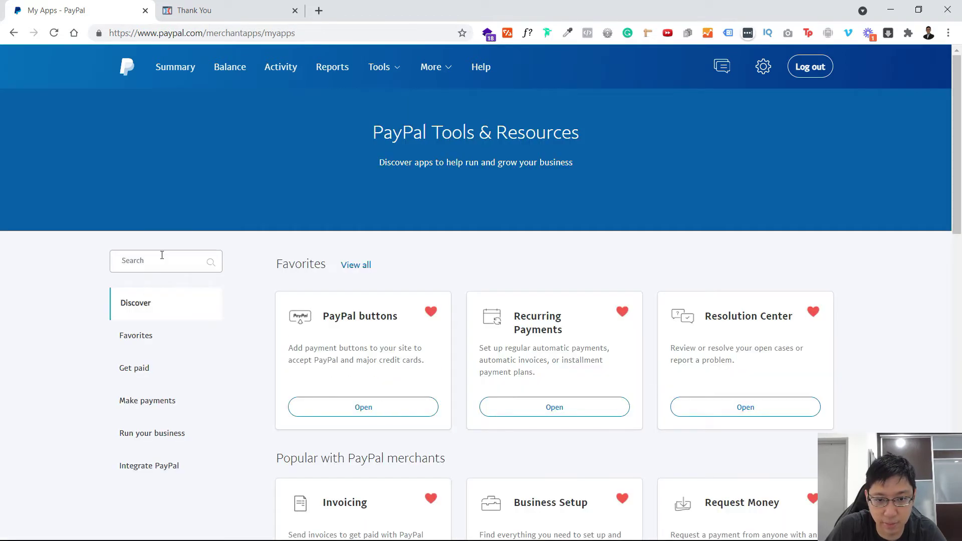
pyautogui.scroll(-1, 650, 317)
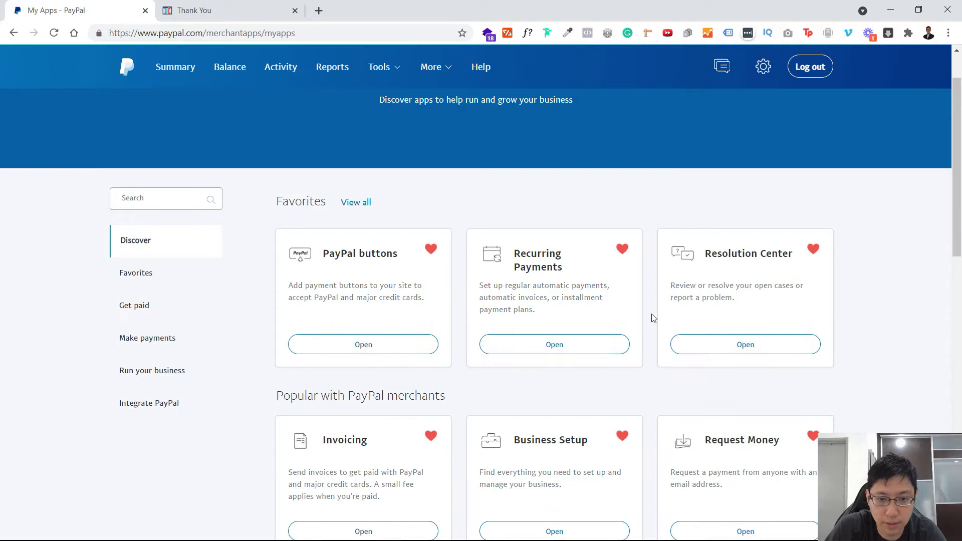
pyautogui.click(344, 347)
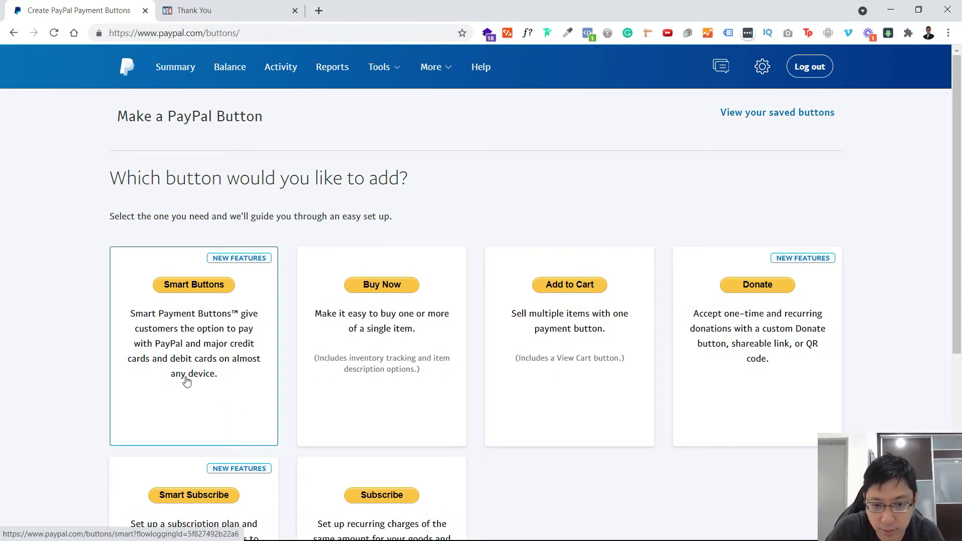
# - Start a new Buy Now payment button and keep Buy Now as its button type
pyautogui.scroll(-5, 289, 326)
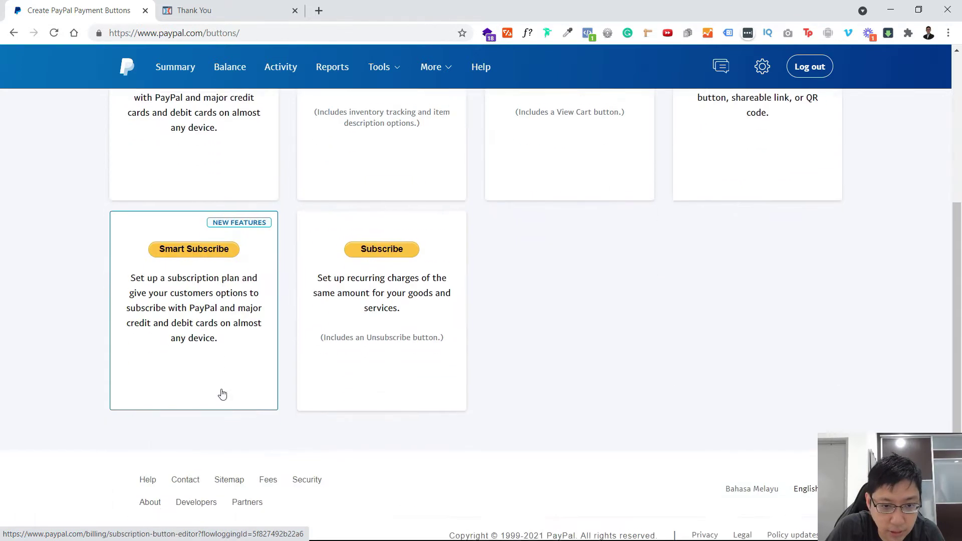
pyautogui.scroll(1, 505, 375)
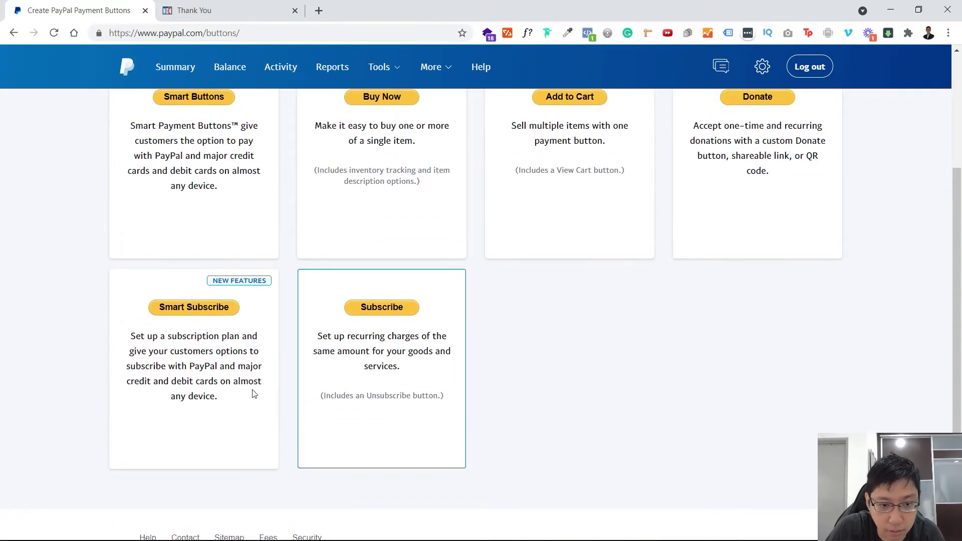
pyautogui.scroll(2, 403, 290)
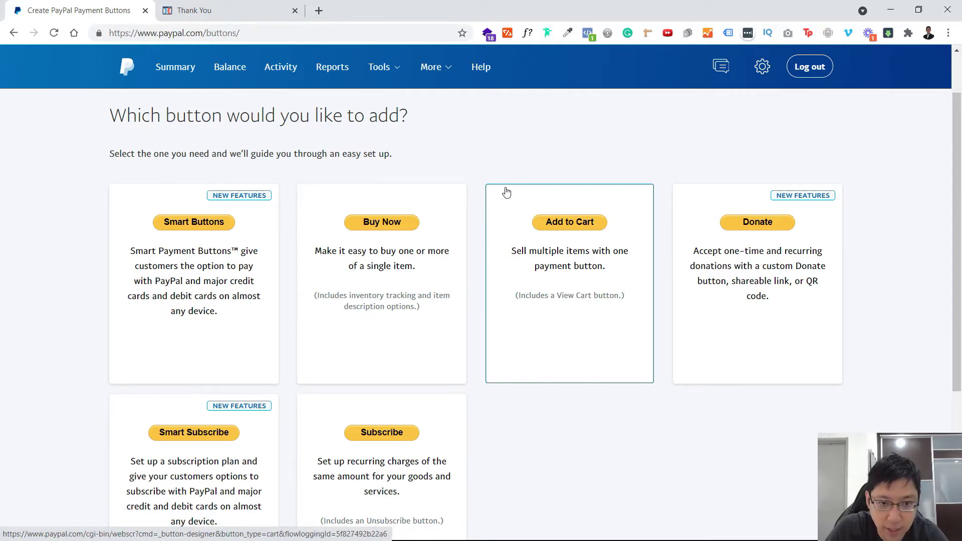
pyautogui.click(403, 223)
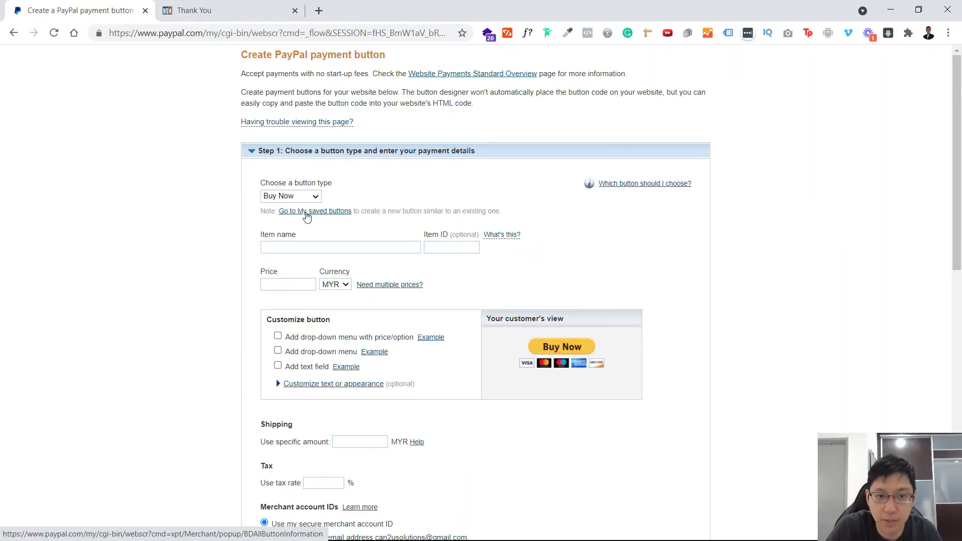
pyautogui.click(305, 196)
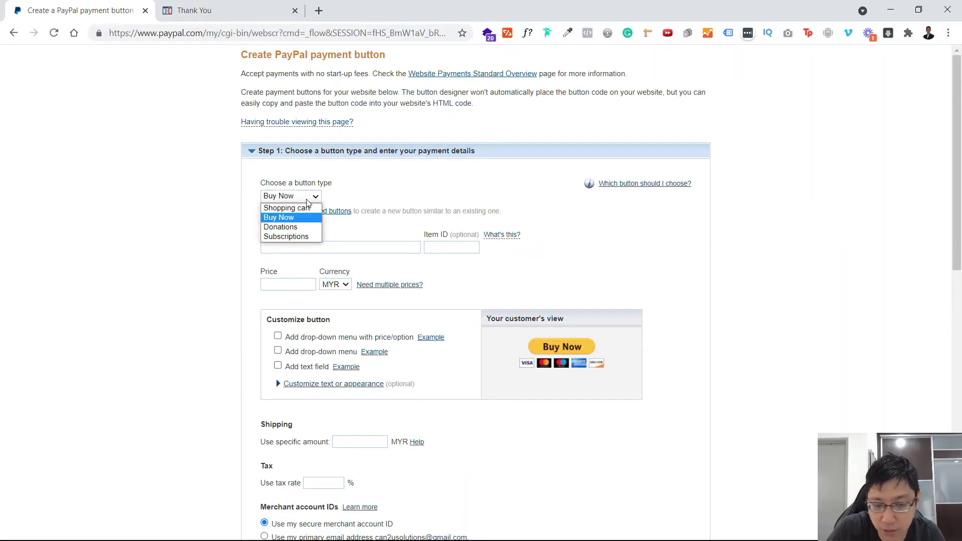
pyautogui.click(307, 199)
# - Name the item "Digital Marketing Coaching" and give it the item ID ID001
pyautogui.click(328, 247)
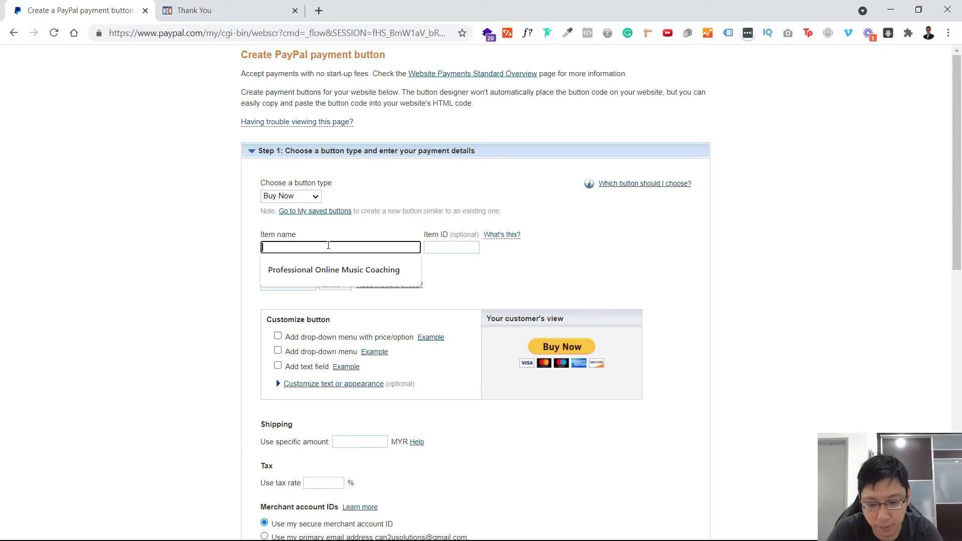
pyautogui.write('Digital Marketing Coaching')
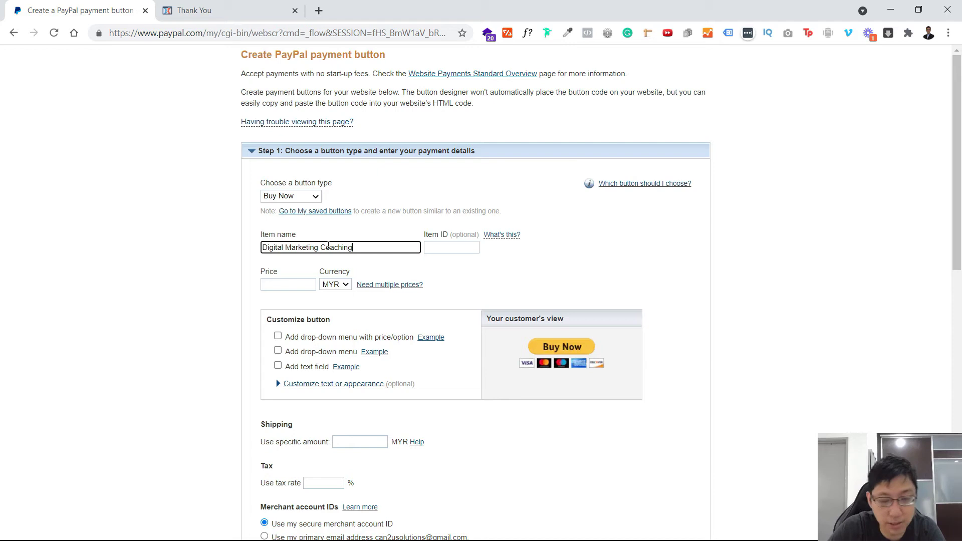
pyautogui.click(441, 247)
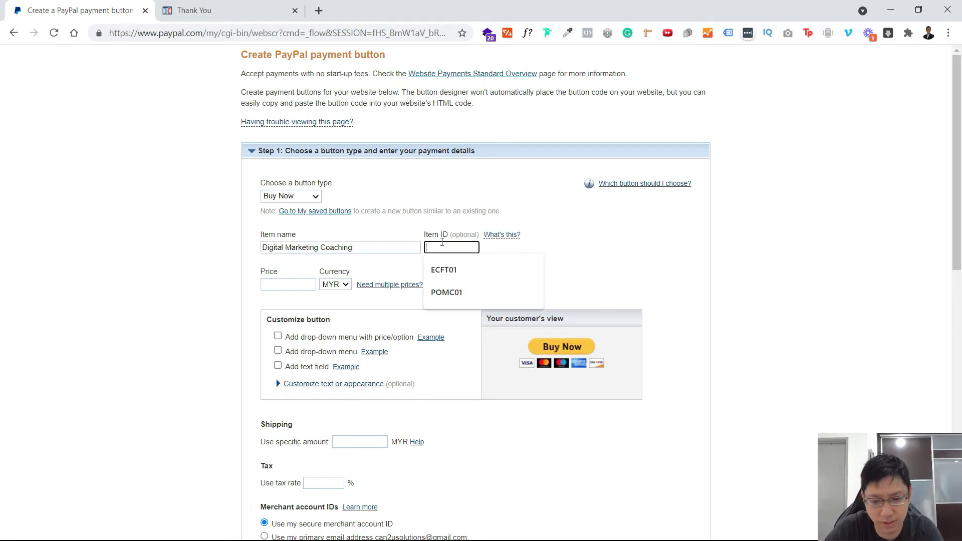
pyautogui.write('ID001')
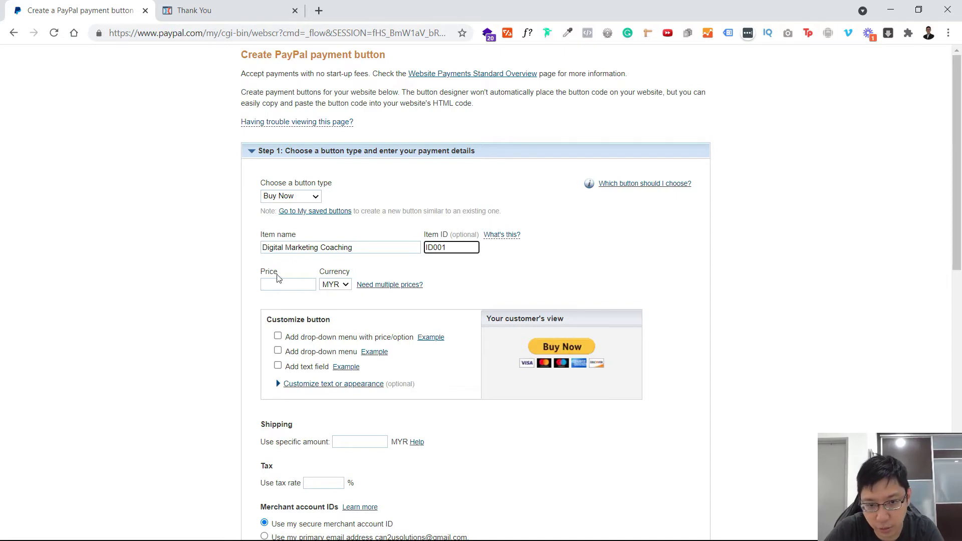
# - Set the item's currency to USD and its price to 100
pyautogui.click(340, 284)
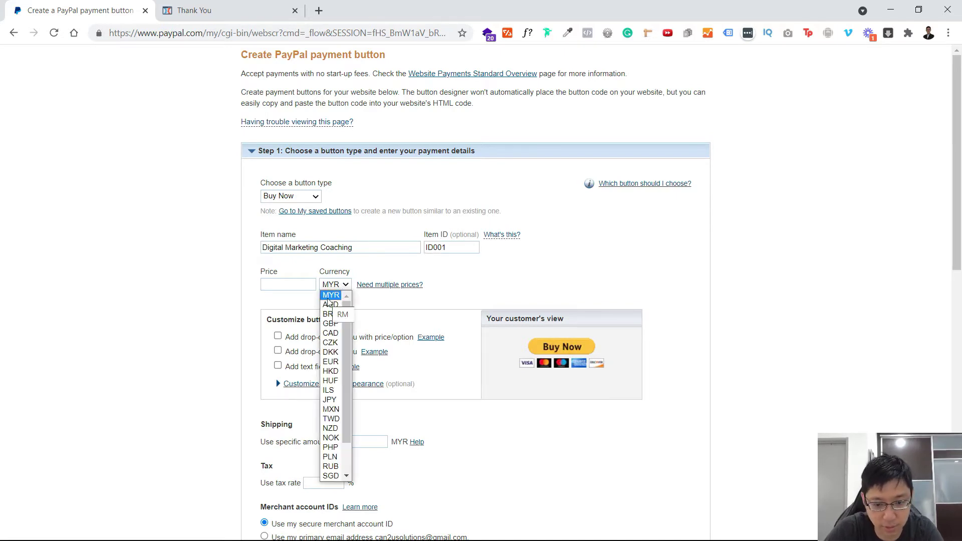
pyautogui.press('u')
pyautogui.click(331, 476)
pyautogui.click(300, 286)
pyautogui.write('100')
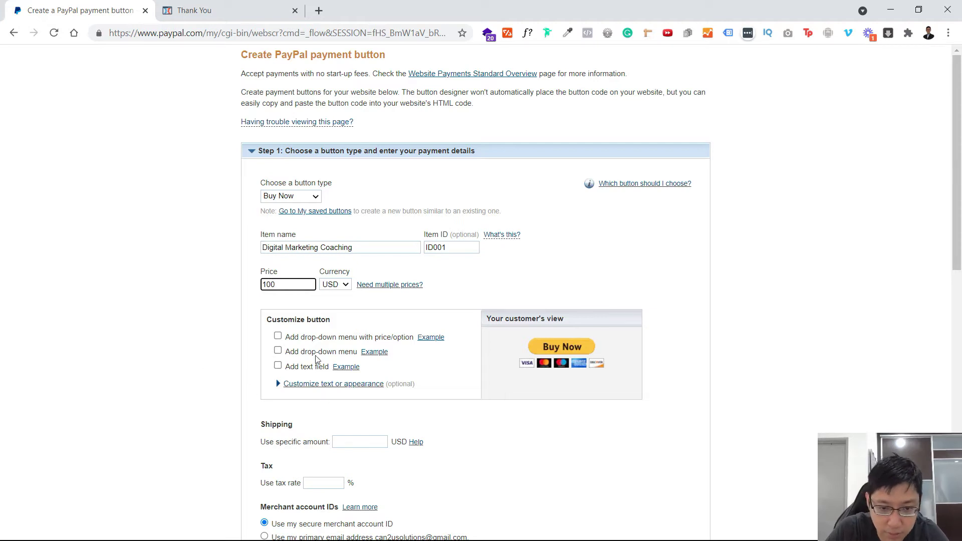
# - View the example of a drop-down menu with prices, including its size options, and close it
pyautogui.click(434, 342)
pyautogui.moveTo(182, 20); pyautogui.dragTo(289, 53)
pyautogui.click(157, 170)
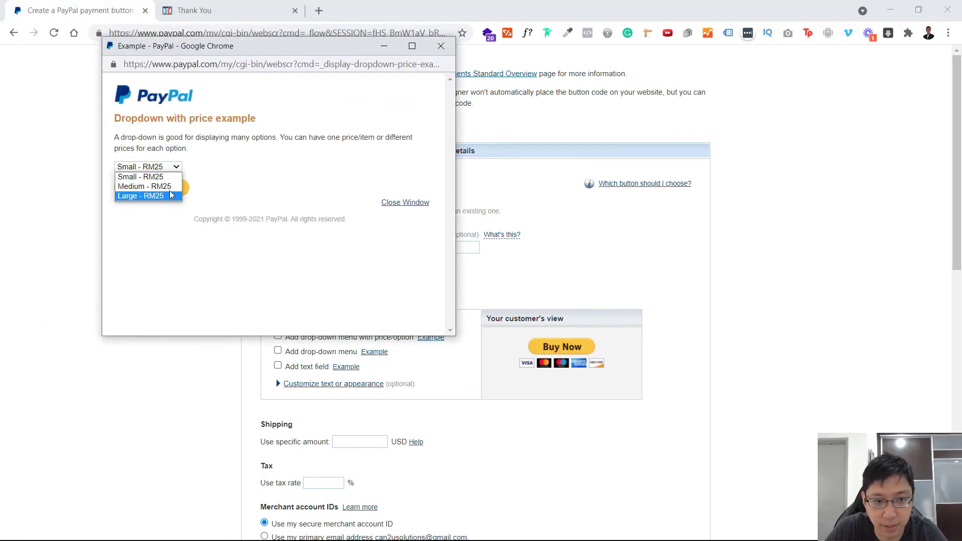
pyautogui.click(442, 47)
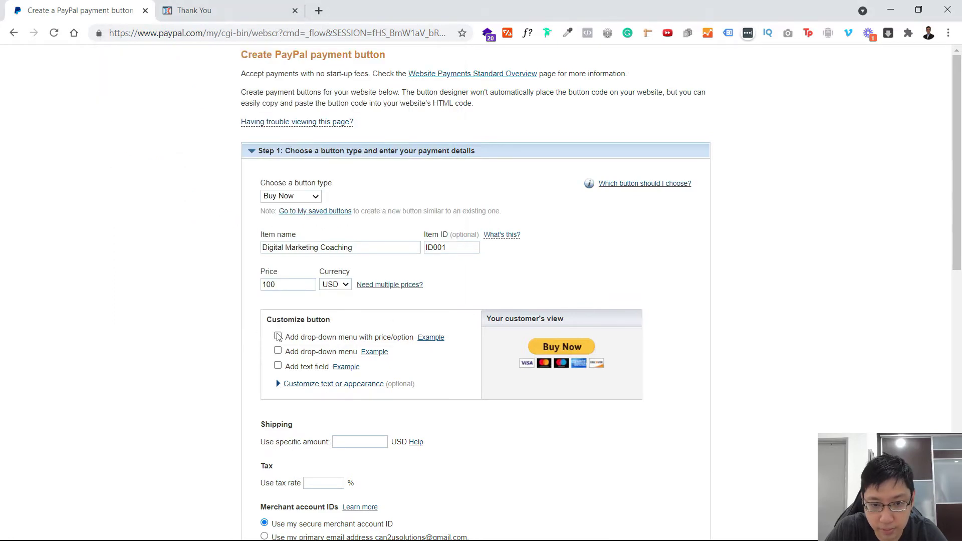
# - Try a drop-down menu with price options, adding a fourth option and removing two, and turn the menu off again
pyautogui.click(277, 336)
pyautogui.scroll(-1, 436, 299)
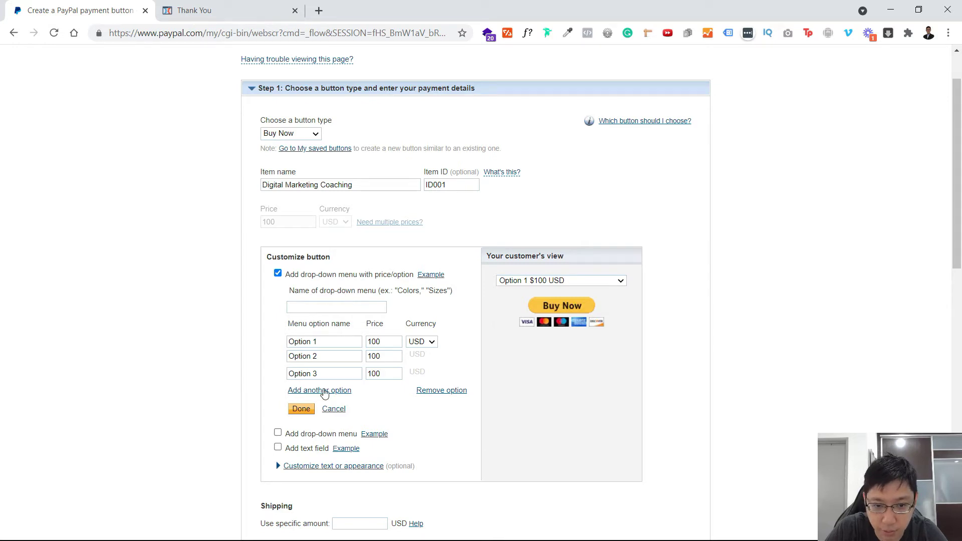
pyautogui.click(325, 391)
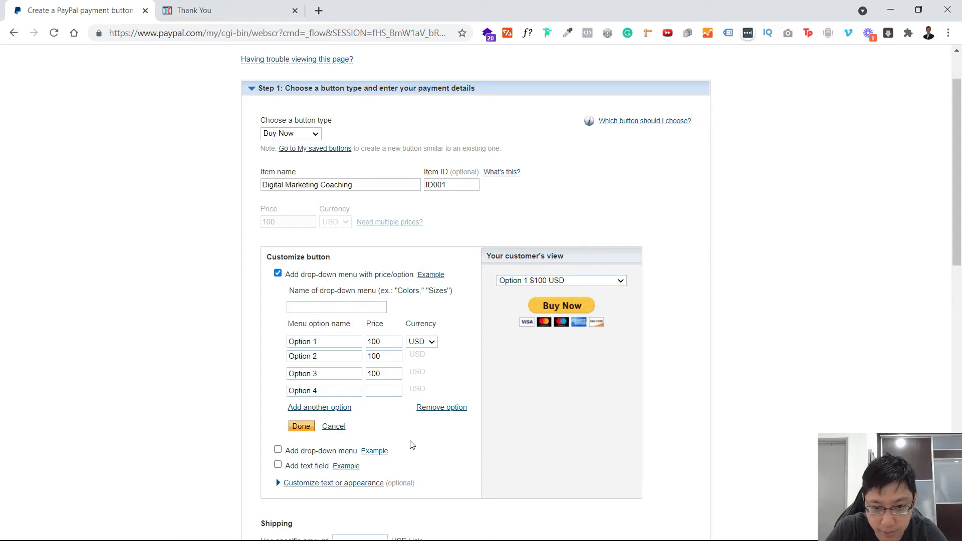
pyautogui.click(443, 408)
pyautogui.click(443, 392)
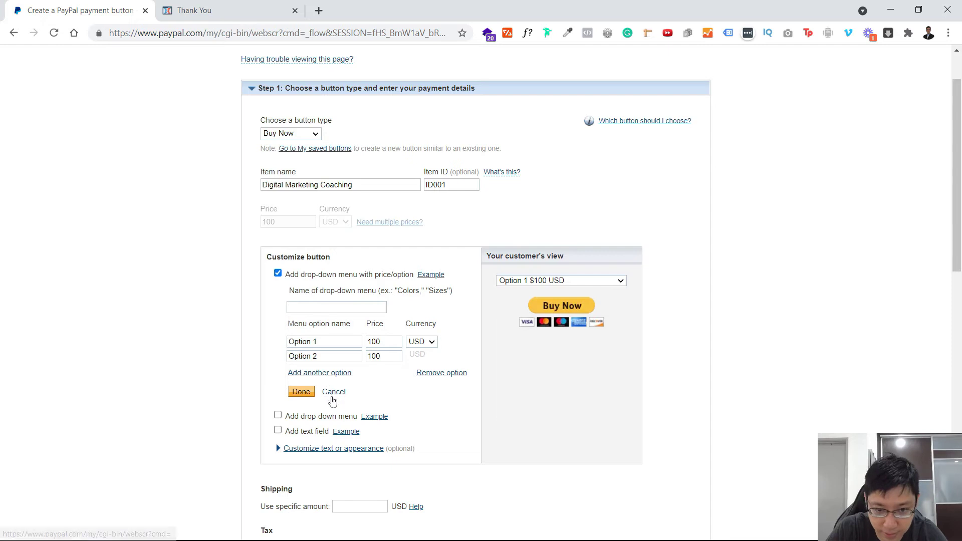
pyautogui.click(278, 274)
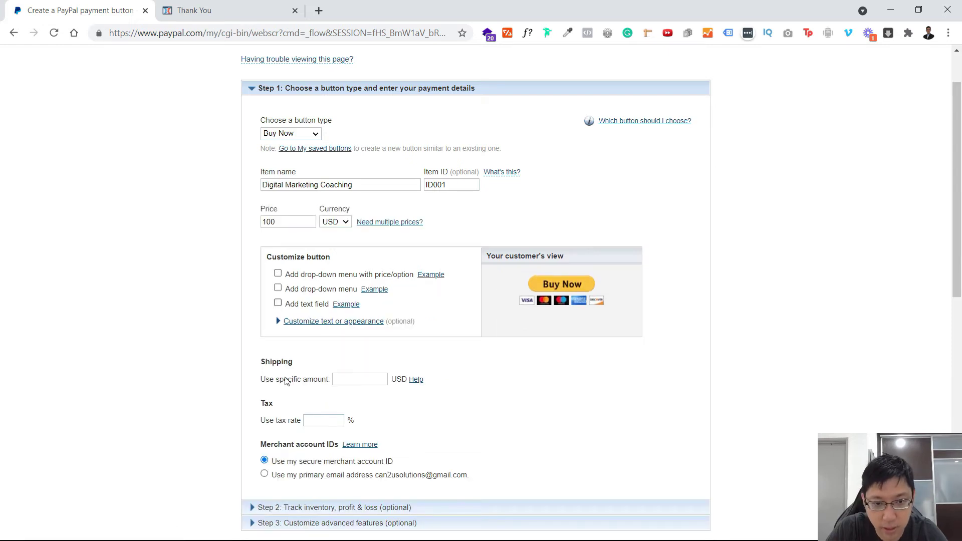
# - Try the drop-down menu without prices, view its example, and turn the menu off again
pyautogui.click(278, 289)
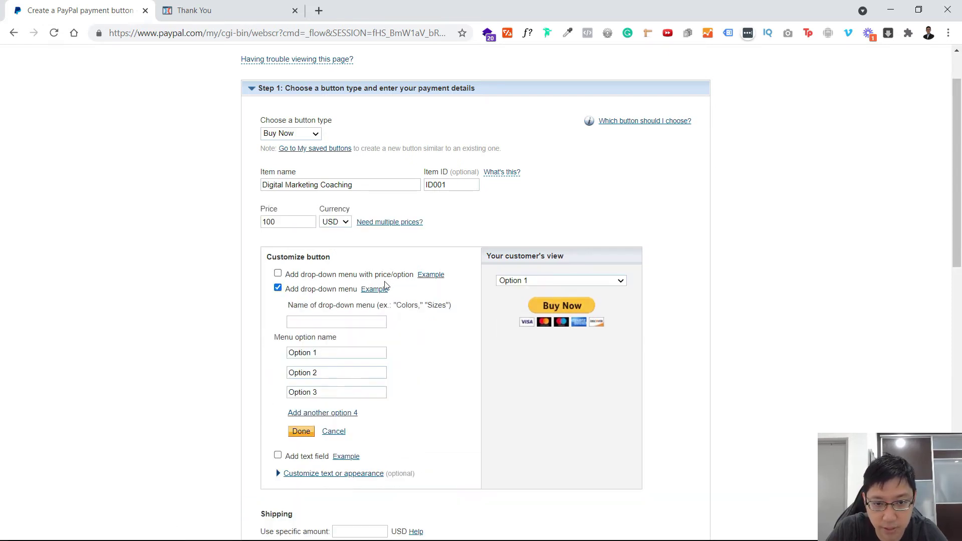
pyautogui.click(373, 290)
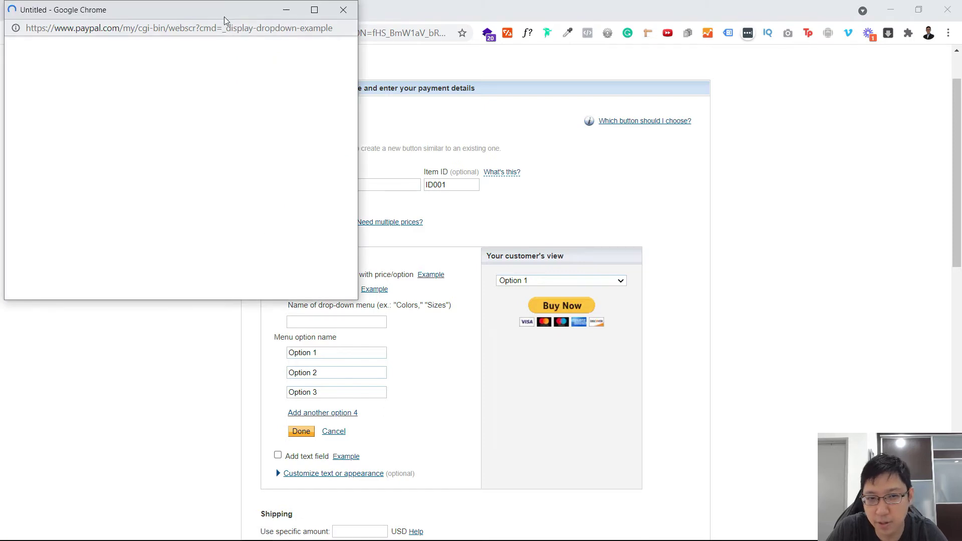
pyautogui.moveTo(224, 17); pyautogui.dragTo(299, 22)
pyautogui.click(106, 141)
pyautogui.click(416, 21)
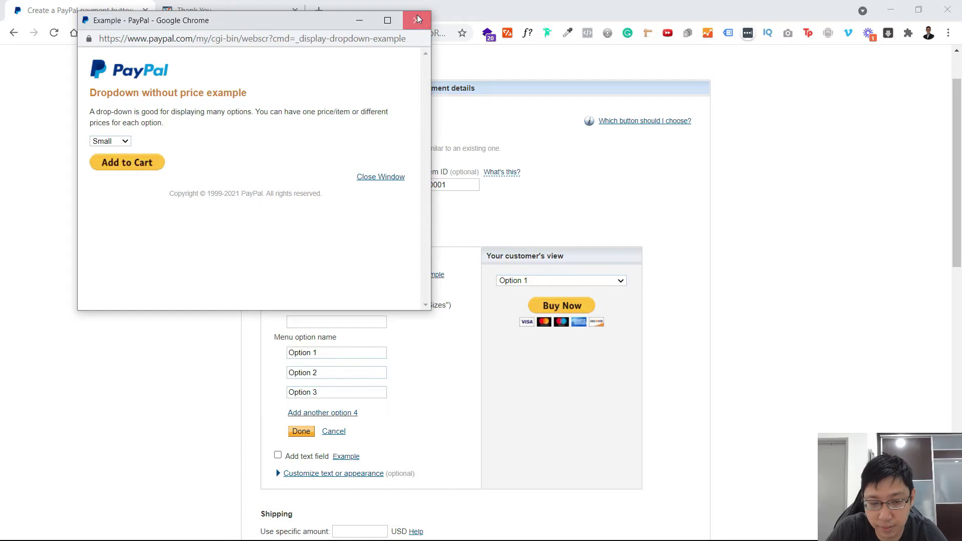
pyautogui.click(417, 20)
pyautogui.click(278, 288)
# - View the example of a button with a personalized text field and close it
pyautogui.scroll(-1, 294, 235)
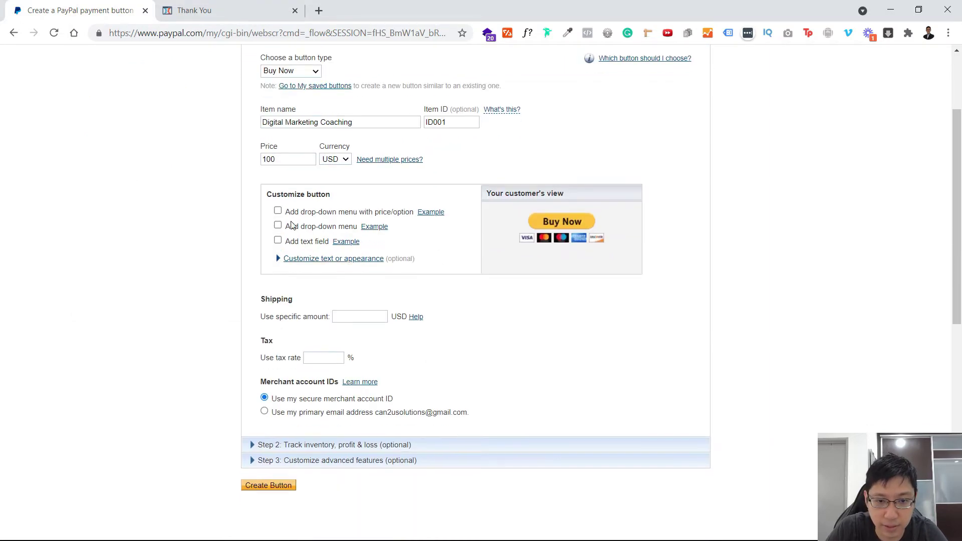
pyautogui.click(345, 242)
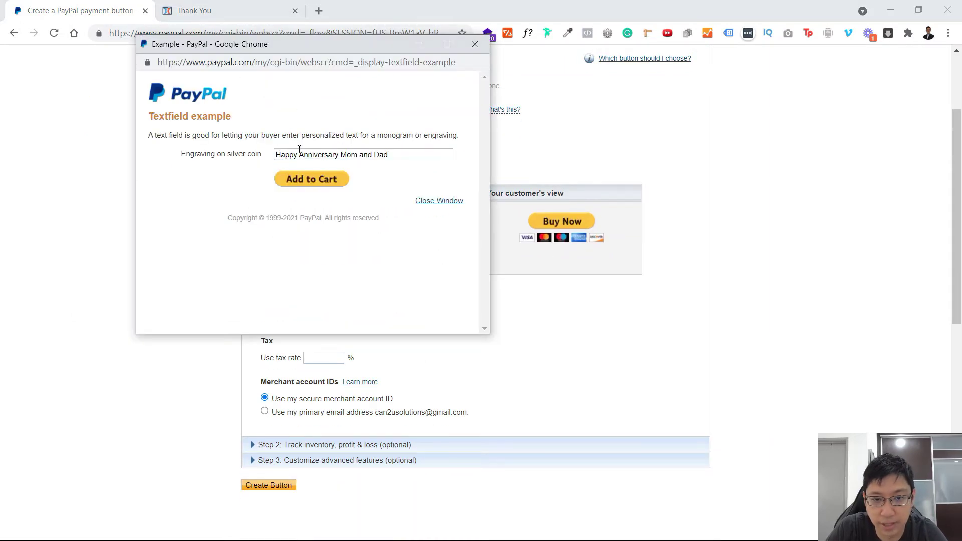
pyautogui.moveTo(280, 155); pyautogui.dragTo(402, 155)
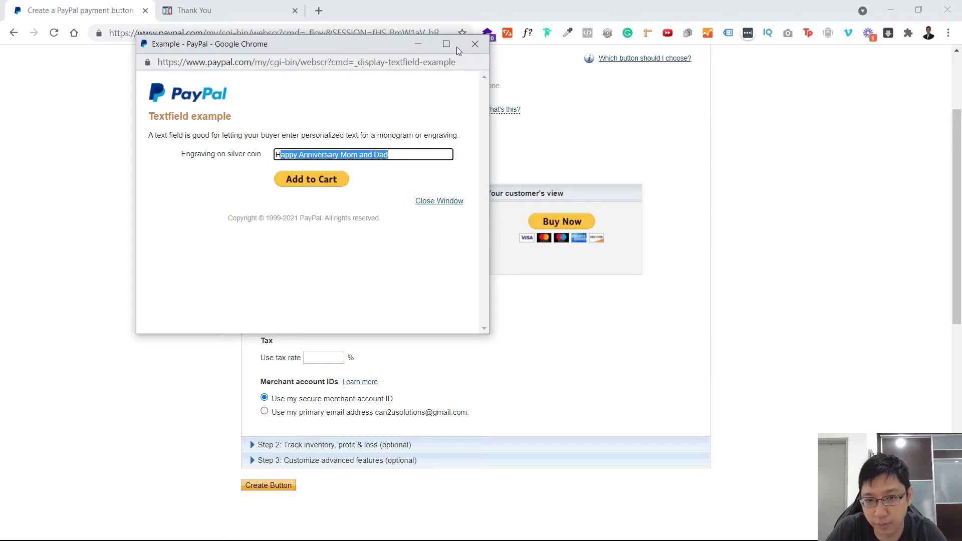
pyautogui.click(475, 44)
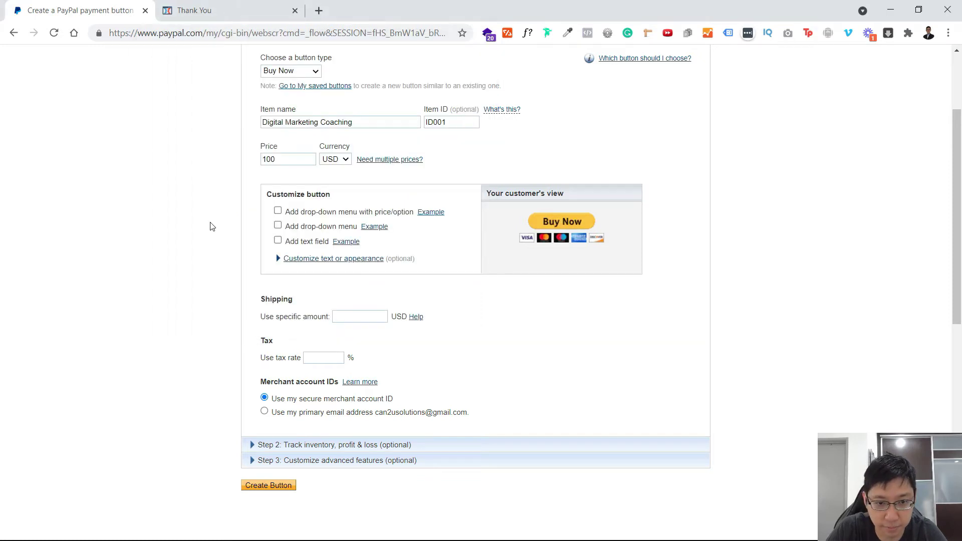
# - Customize the button's appearance as a regular-size PayPal button without credit card logos
pyautogui.click(365, 259)
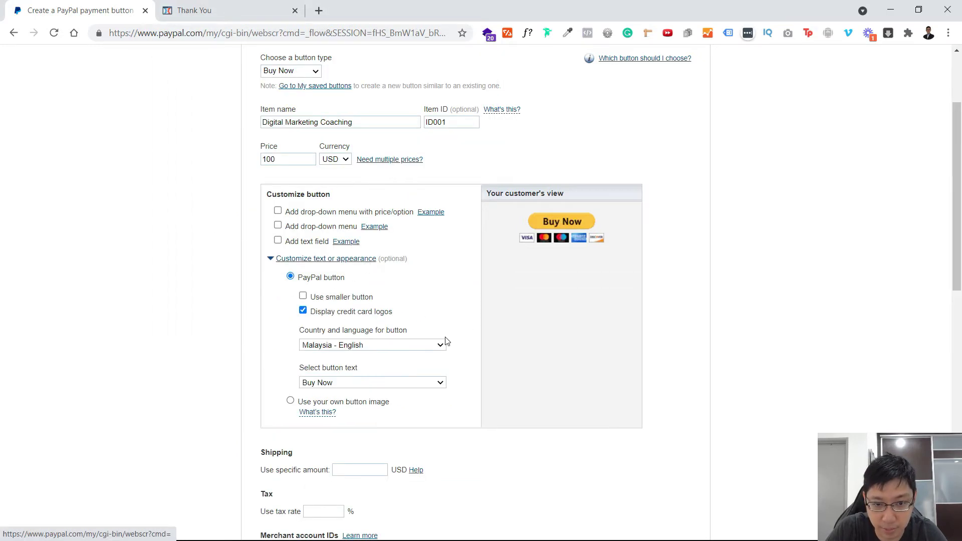
pyautogui.click(303, 297)
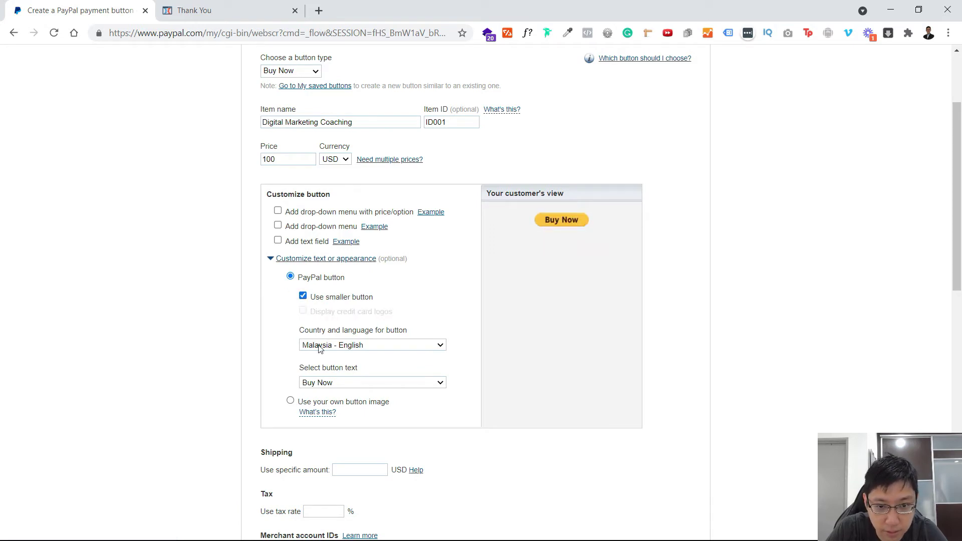
pyautogui.click(290, 401)
pyautogui.click(303, 277)
pyautogui.click(303, 296)
pyautogui.click(303, 311)
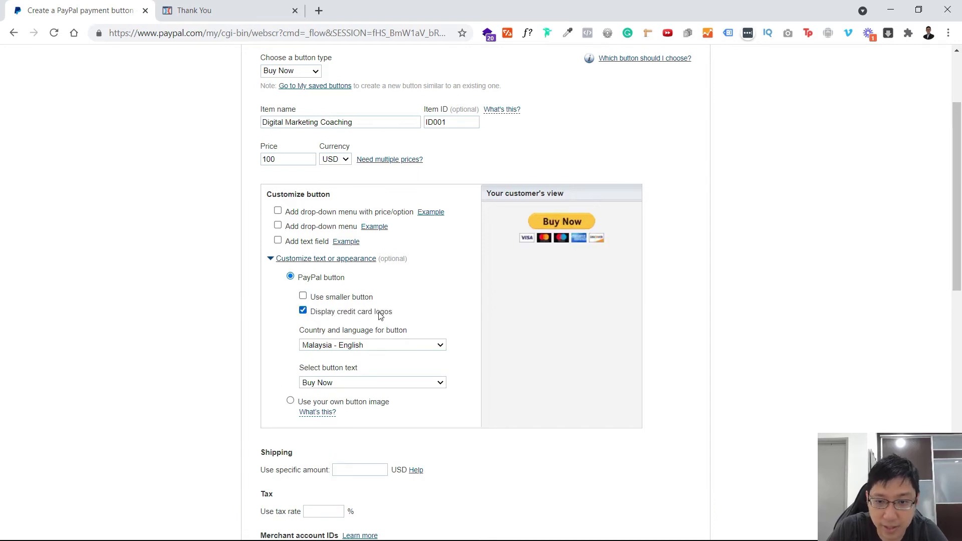
pyautogui.click(303, 310)
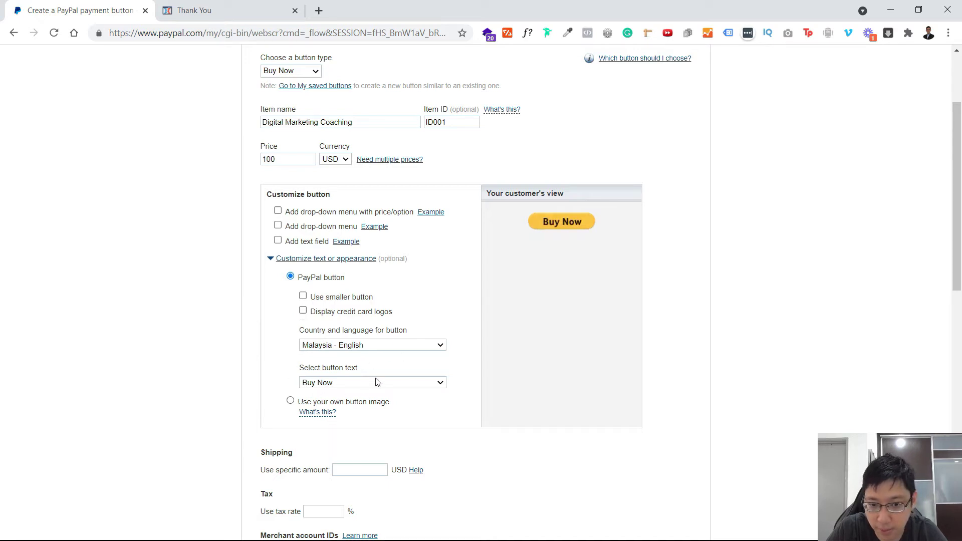
pyautogui.scroll(-1, 502, 346)
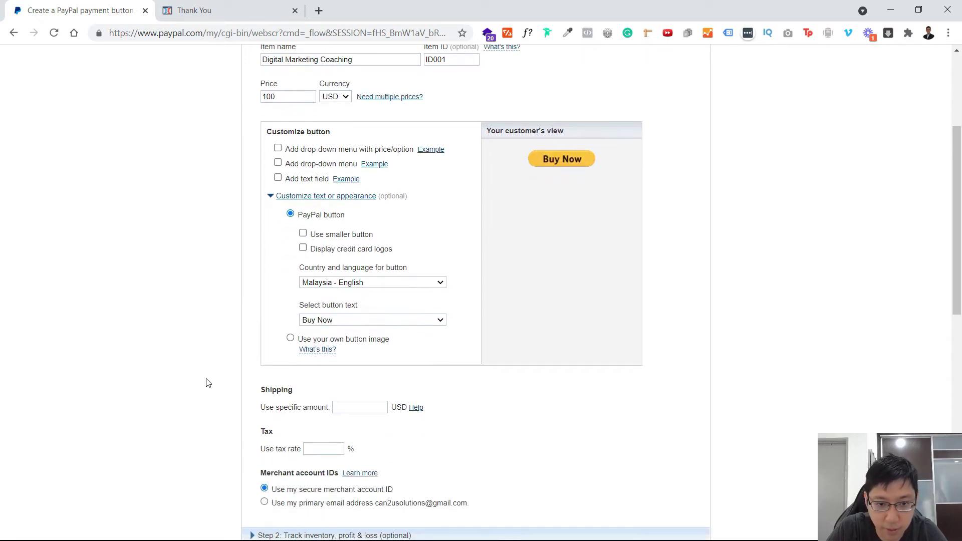
# - Try a custom button image, and set the appearance back to the PayPal button with credit card logos displayed
pyautogui.click(290, 339)
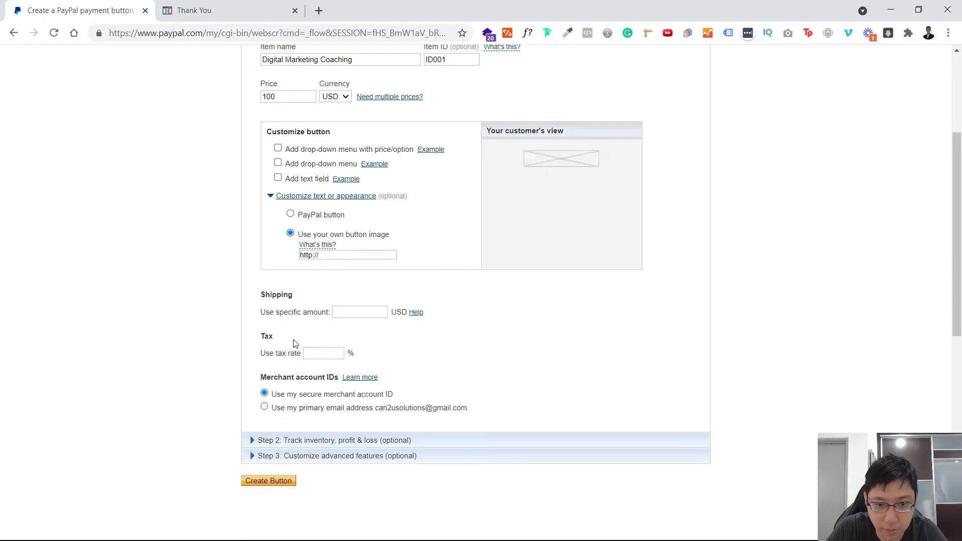
pyautogui.click(291, 214)
pyautogui.scroll(-2, 565, 323)
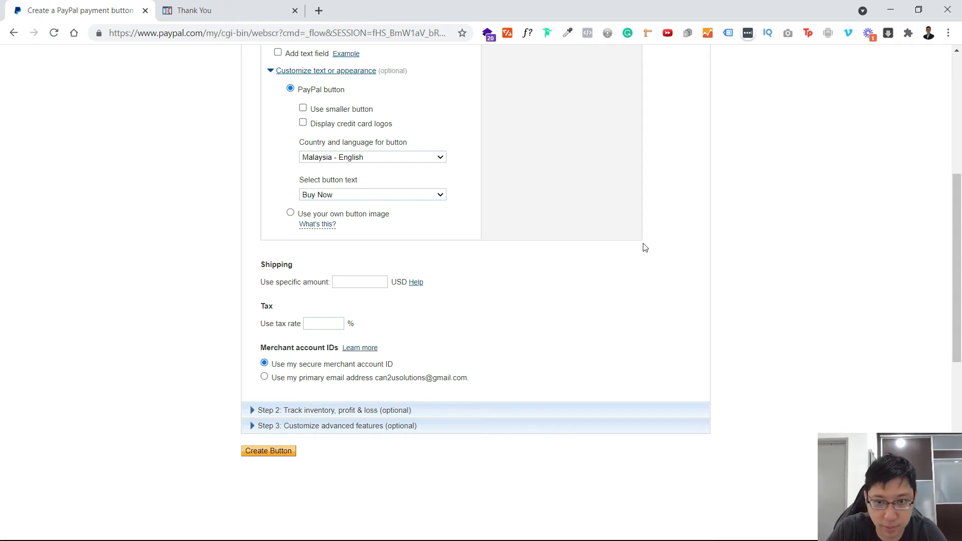
pyautogui.scroll(5, 629, 335)
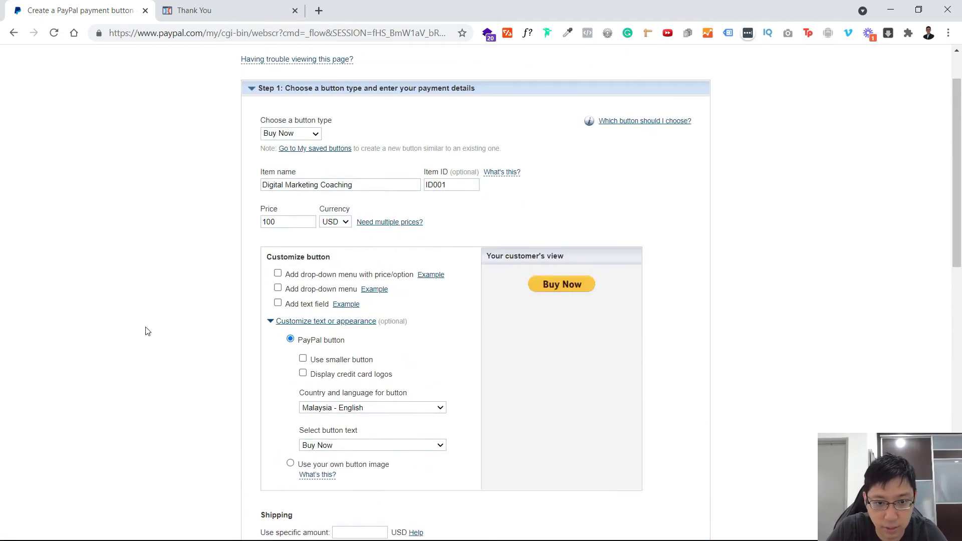
pyautogui.click(303, 374)
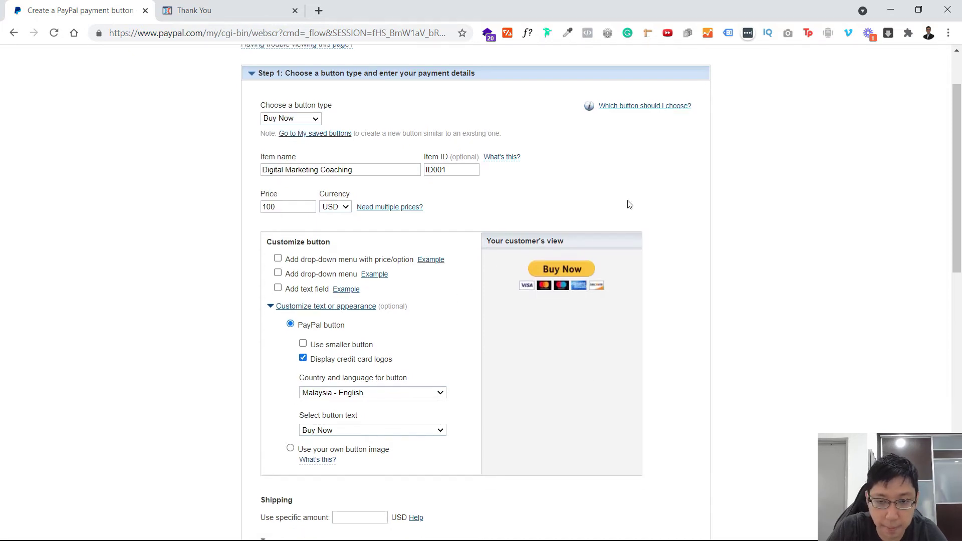
# - Try tracking both inventory and profit and losses for the item, and turn both options off again
pyautogui.scroll(-5, 466, 293)
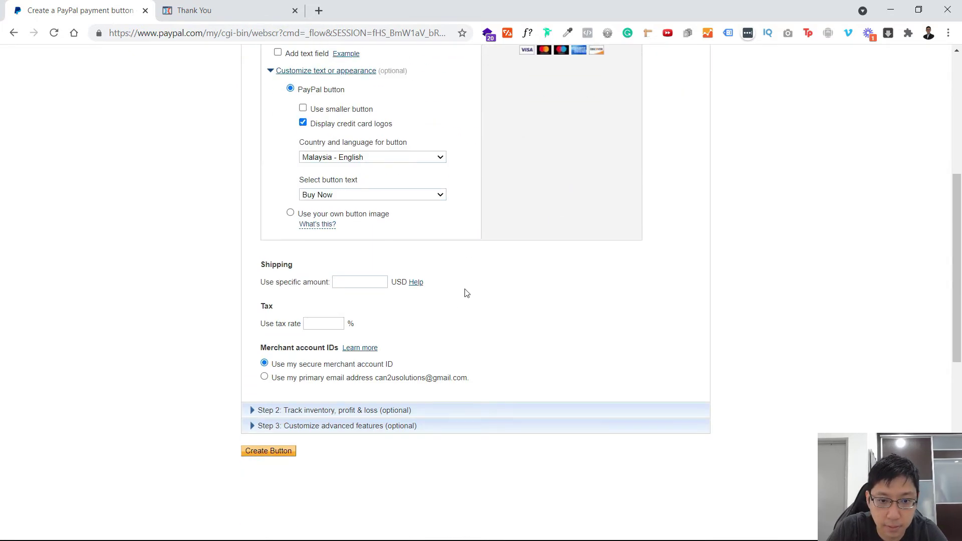
pyautogui.click(350, 411)
pyautogui.scroll(2, 437, 281)
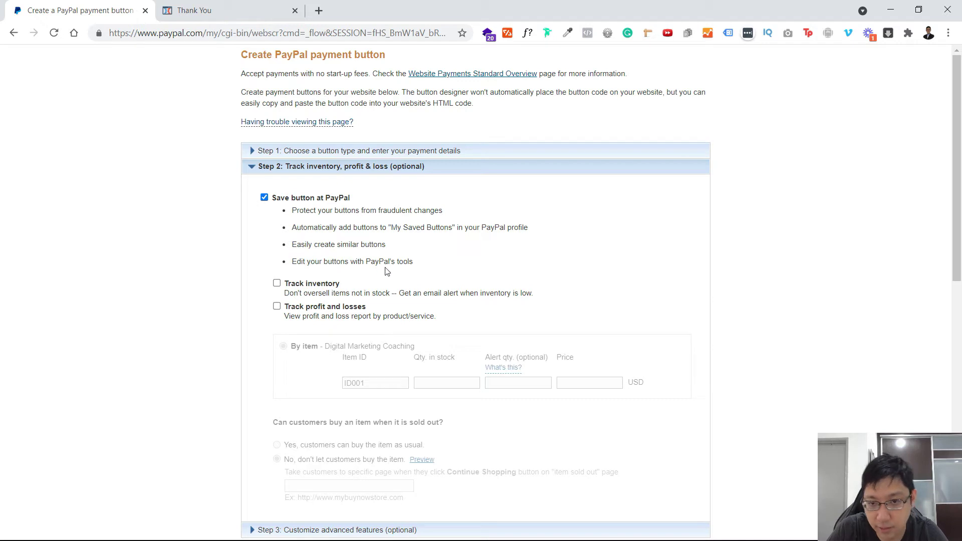
pyautogui.scroll(-1, 478, 228)
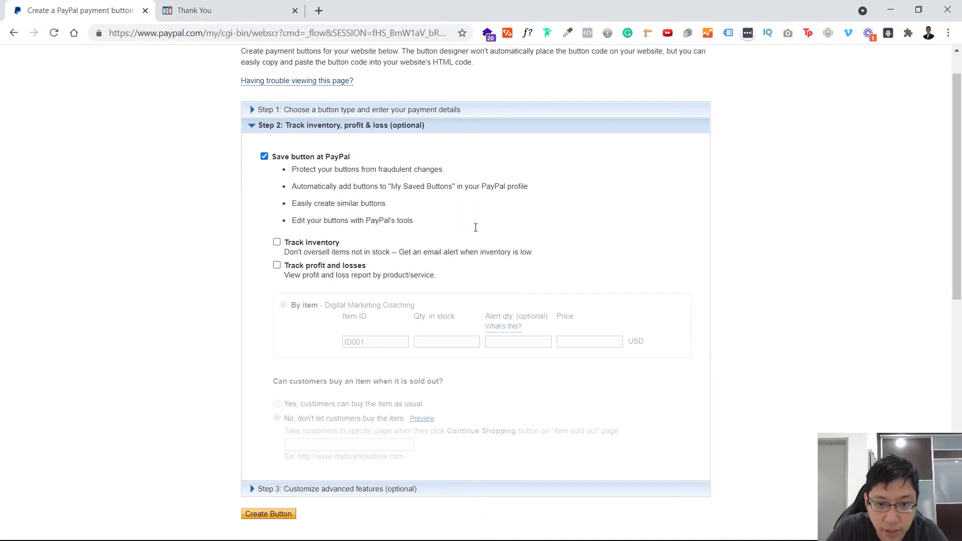
pyautogui.click(276, 222)
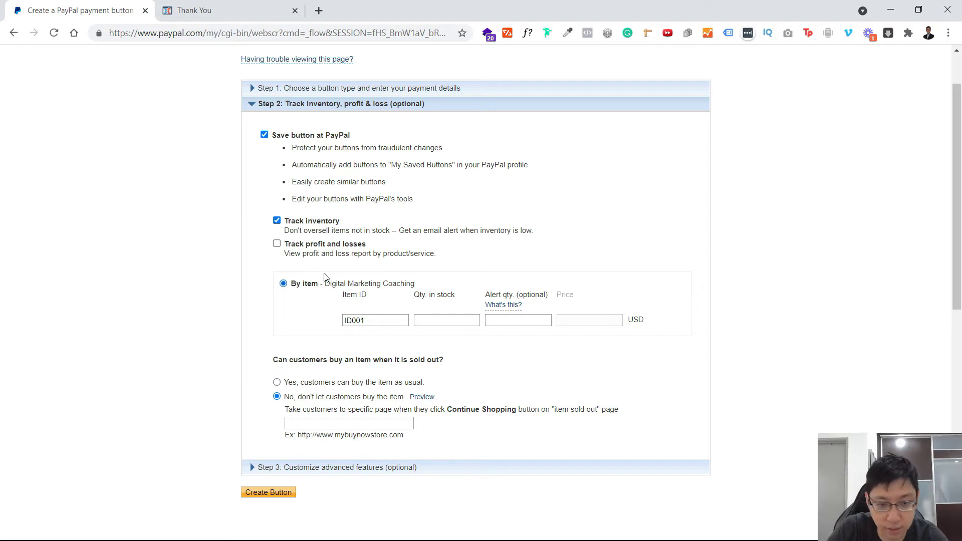
pyautogui.click(277, 244)
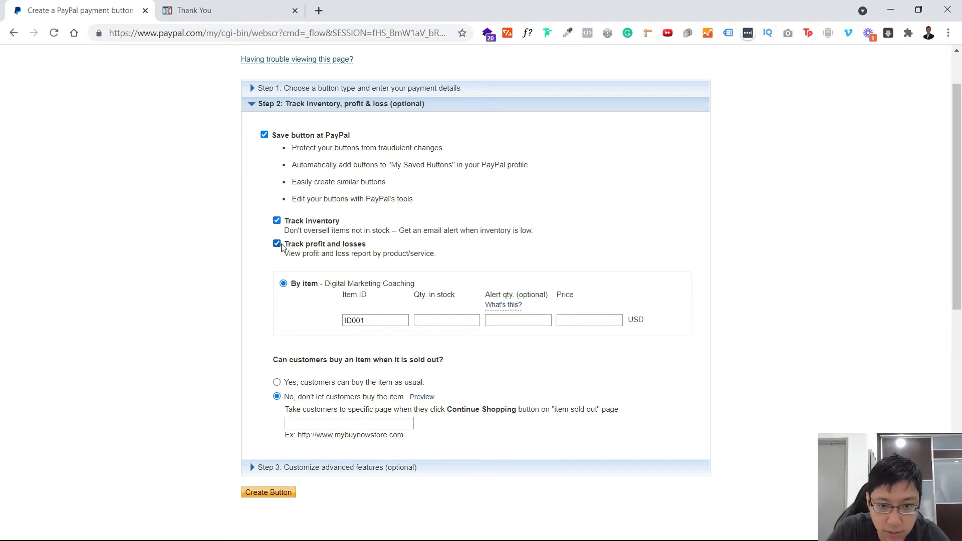
pyautogui.click(277, 221)
pyautogui.click(276, 244)
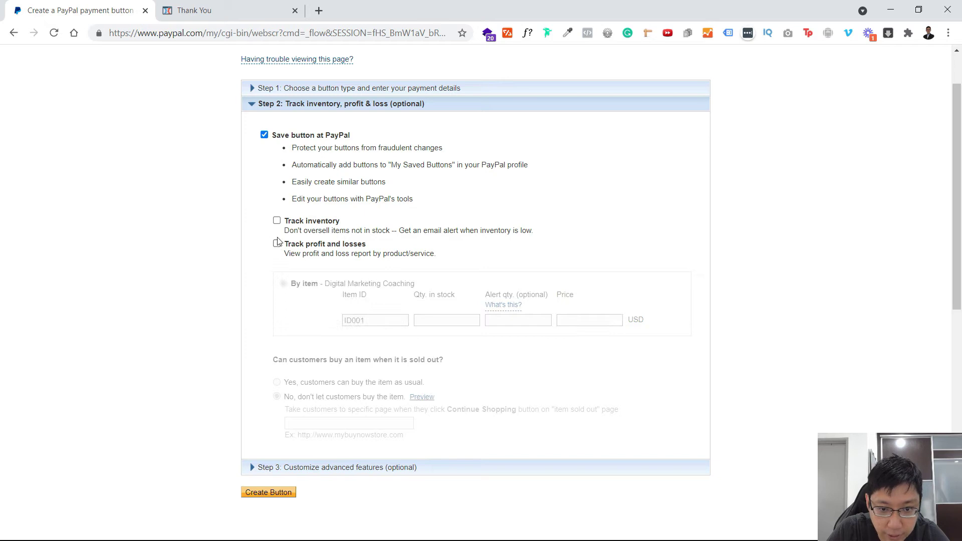
# - Try inventory tracking alone, look over its stock and sold-out options, and turn it off again
pyautogui.click(277, 221)
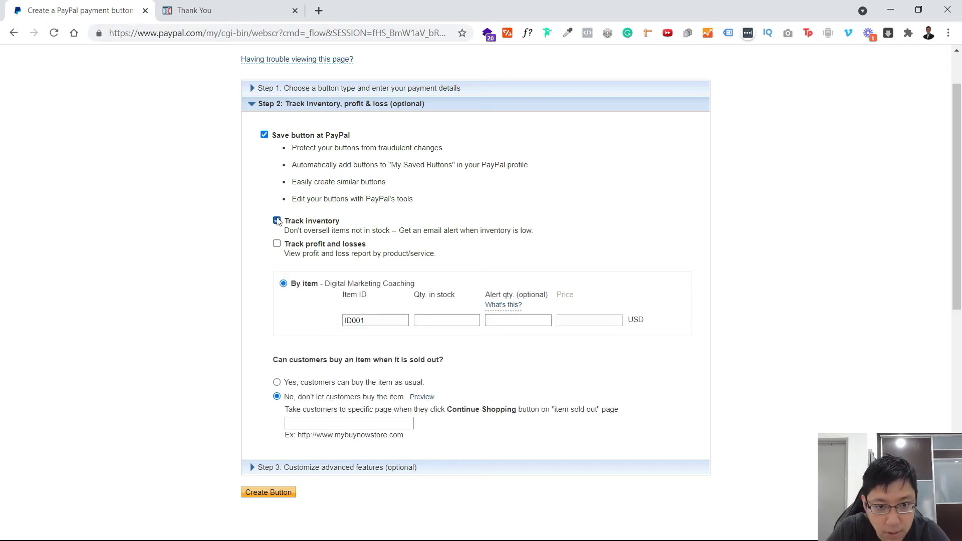
pyautogui.scroll(-3, 314, 301)
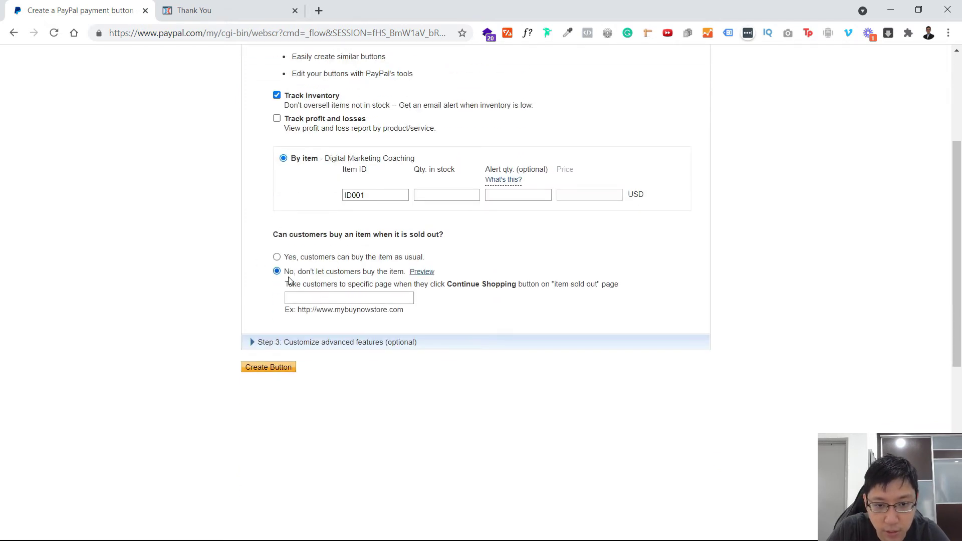
pyautogui.scroll(3, 286, 215)
pyautogui.click(277, 221)
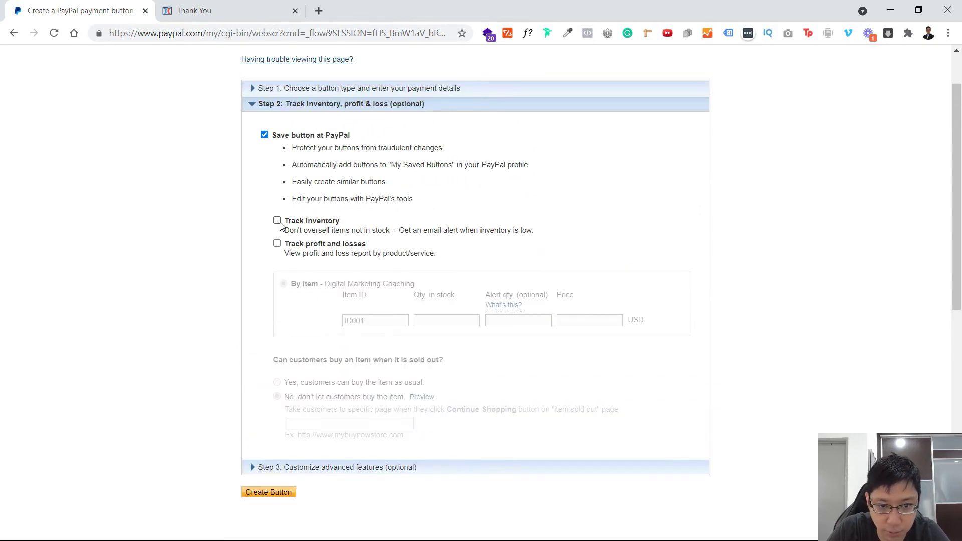
# - In the advanced features, let customers change order quantities and review the remaining checkout options
pyautogui.scroll(-3, 317, 307)
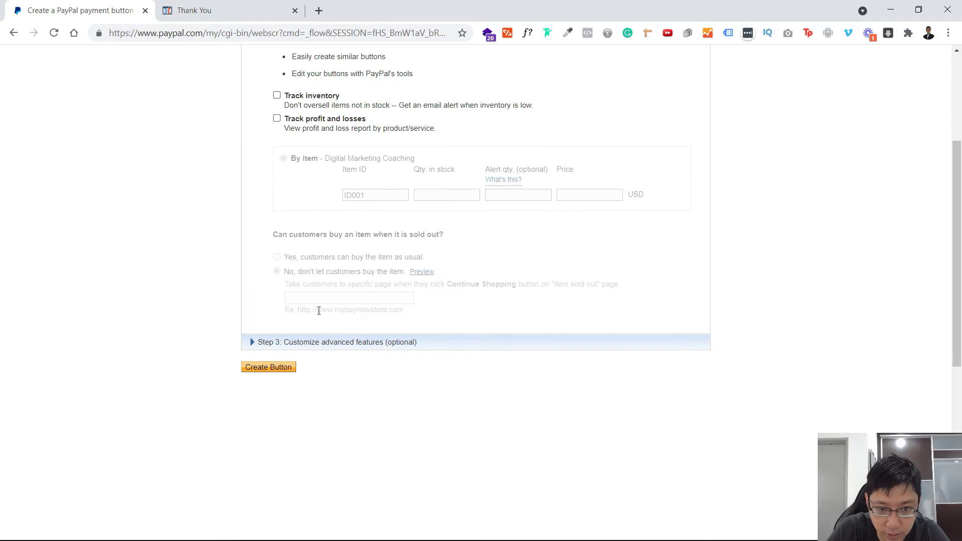
pyautogui.click(296, 348)
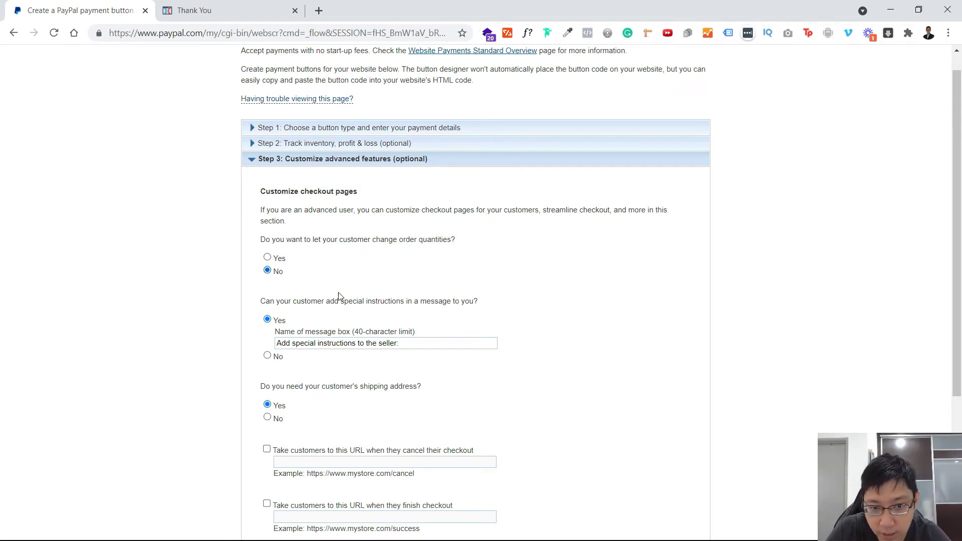
pyautogui.click(268, 259)
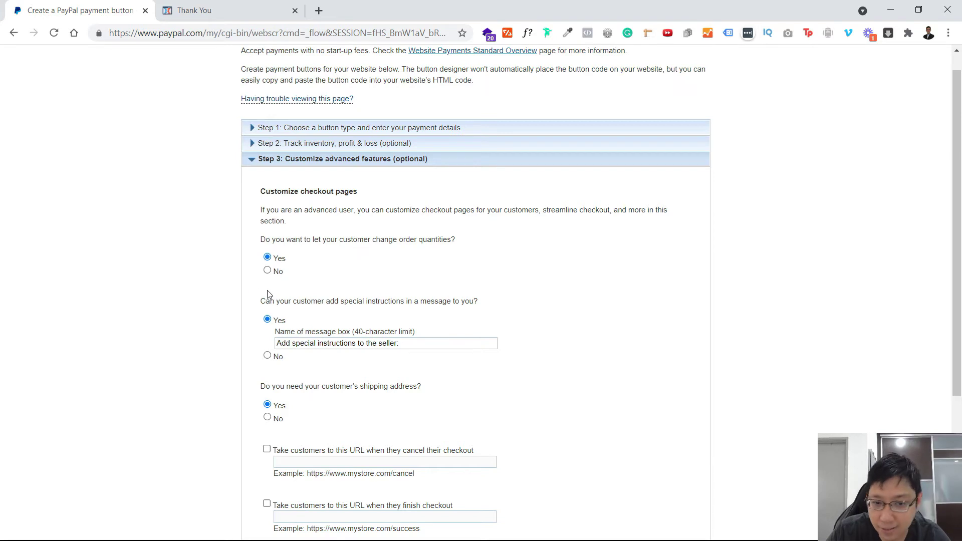
pyautogui.click(267, 271)
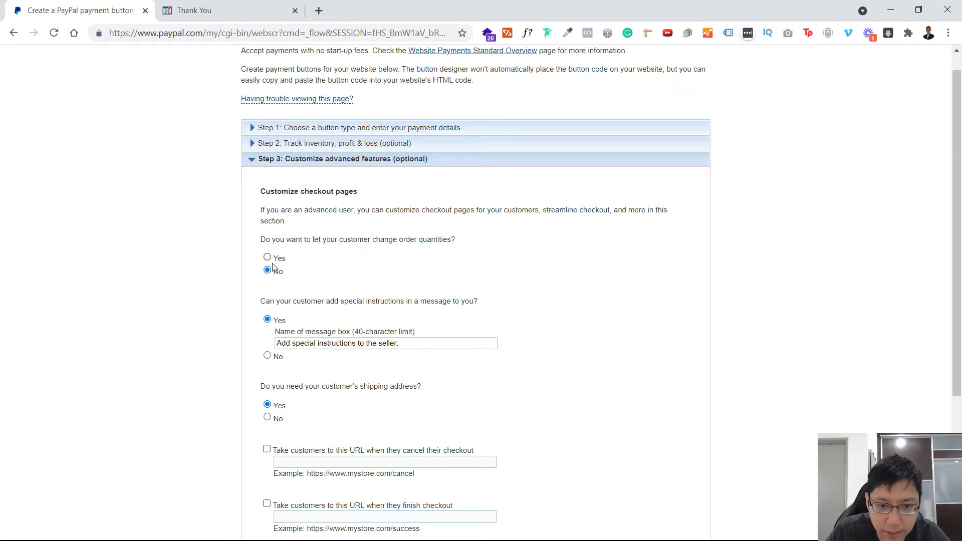
pyautogui.click(268, 258)
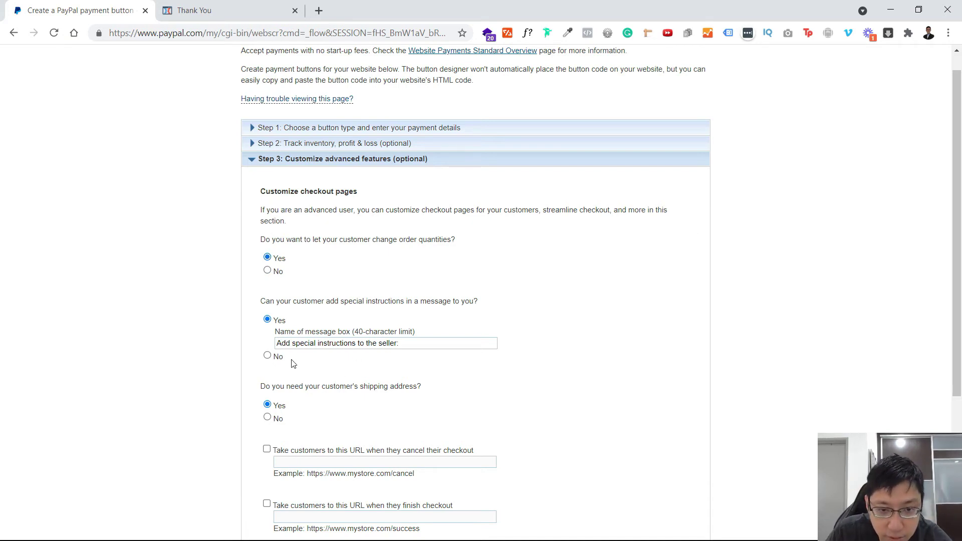
pyautogui.scroll(-1, 649, 335)
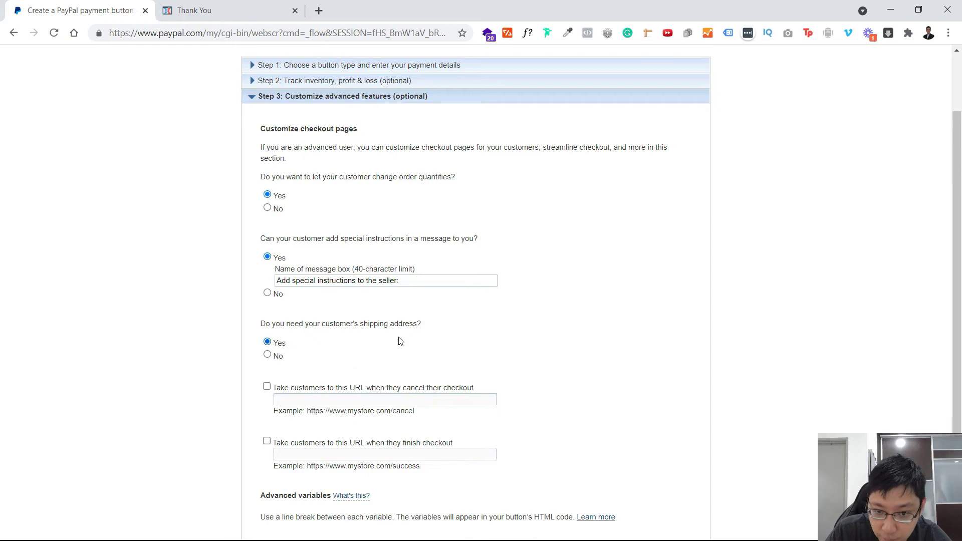
pyautogui.scroll(-1, 695, 390)
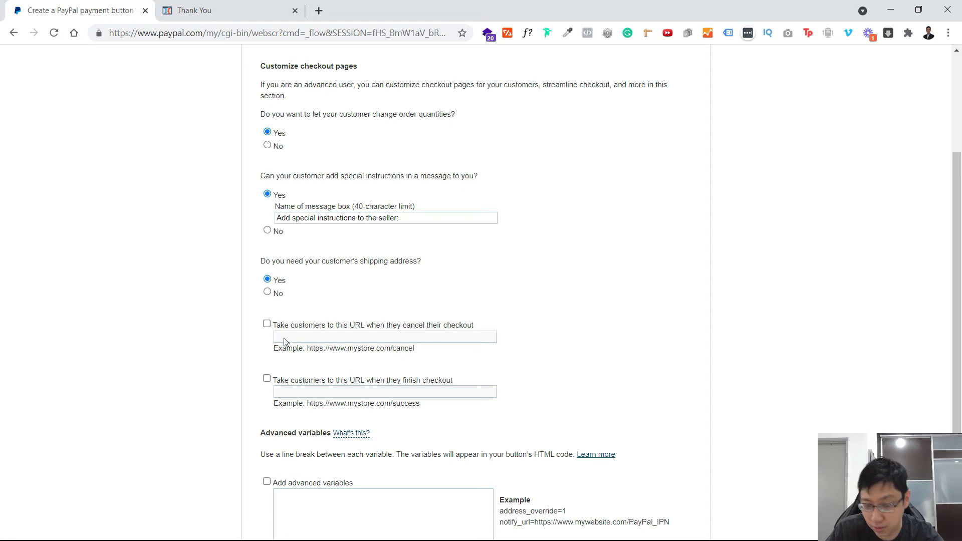
pyautogui.scroll(-2, 822, 350)
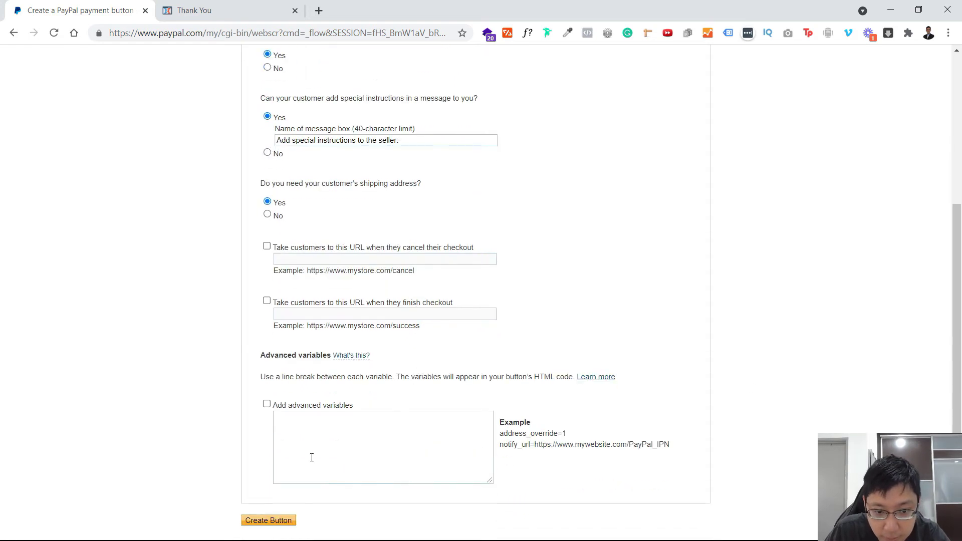
# - Create the payment button and view its generated website code
pyautogui.scroll(3, 311, 458)
pyautogui.click(414, 129)
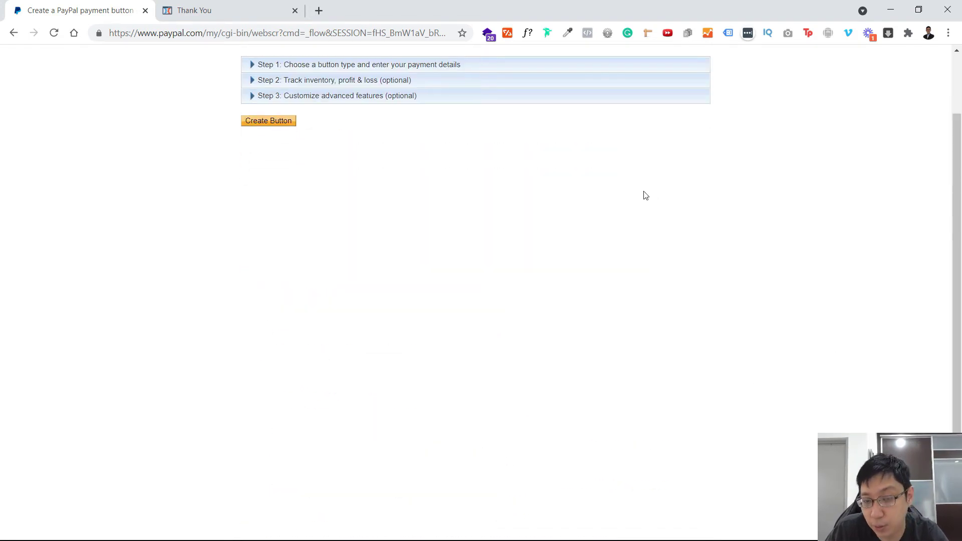
pyautogui.scroll(2, 645, 195)
pyautogui.click(291, 208)
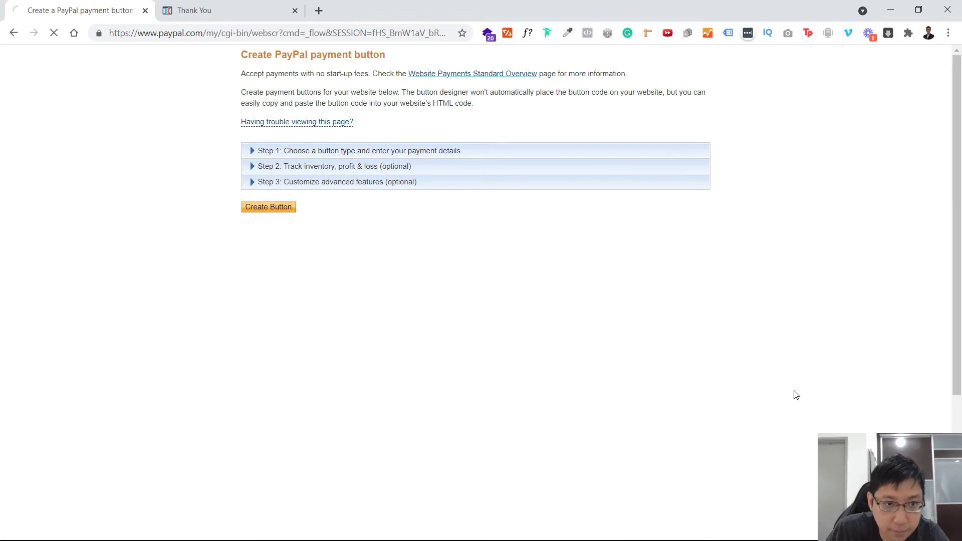
pyautogui.click(409, 300)
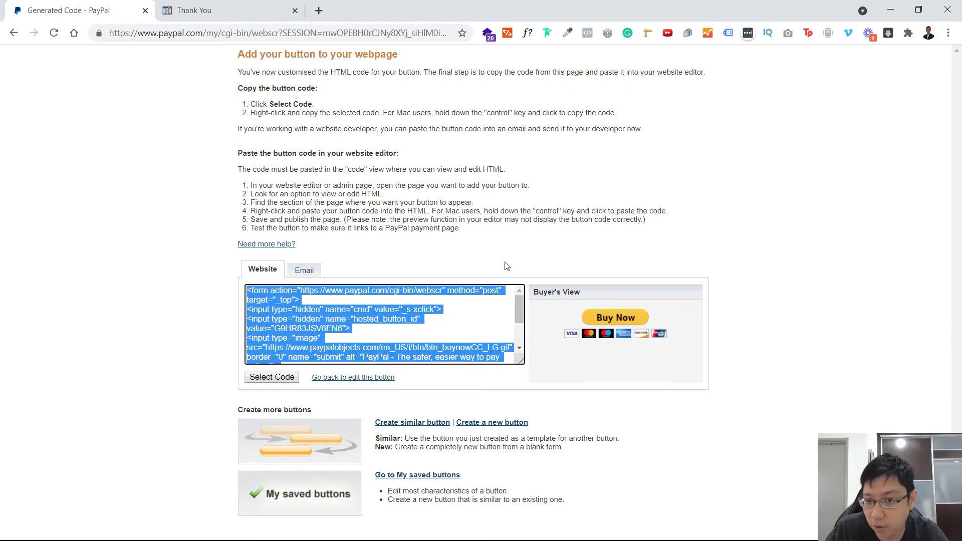
pyautogui.click(568, 258)
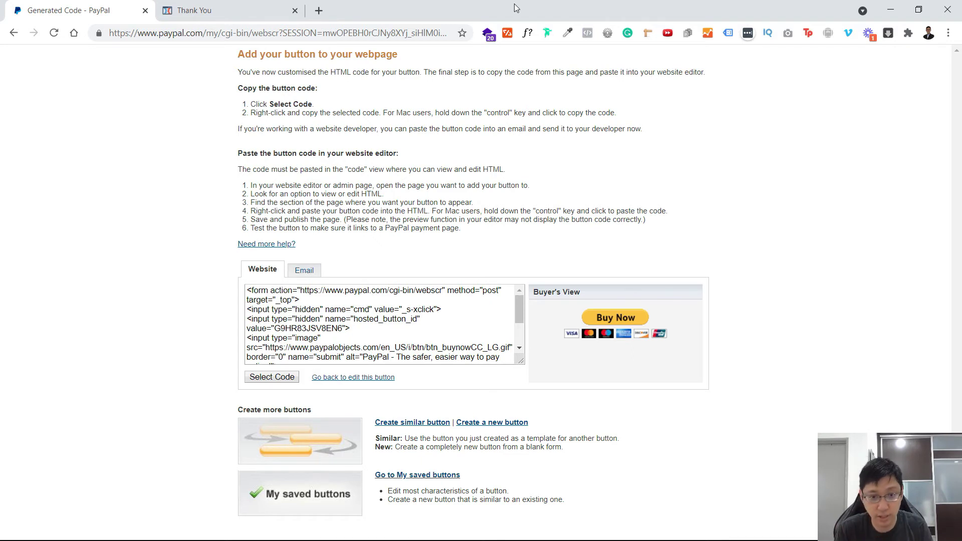
# - Switch to the Thank You page in the ClickFunnels editor and clear the code of the custom JavaScript/HTML element
pyautogui.click(272, 7)
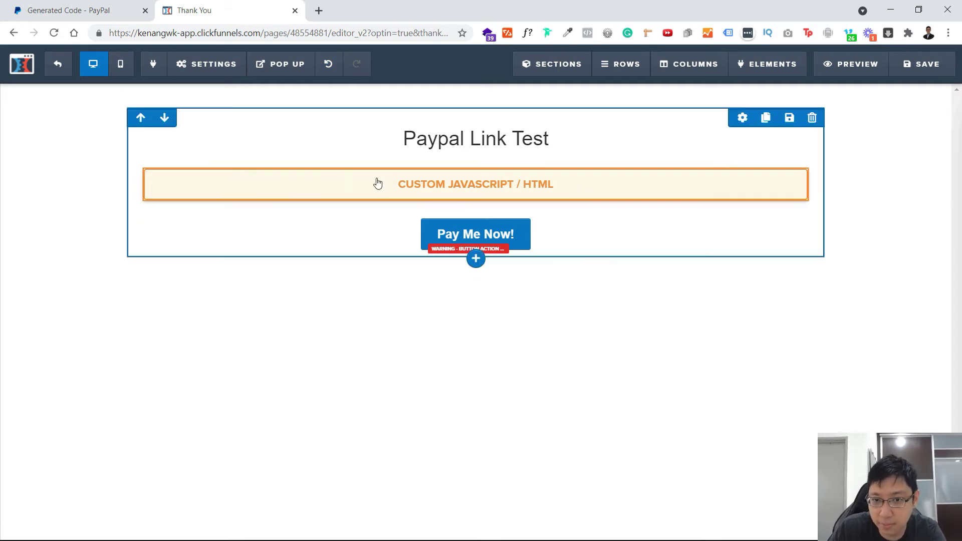
pyautogui.click(784, 179)
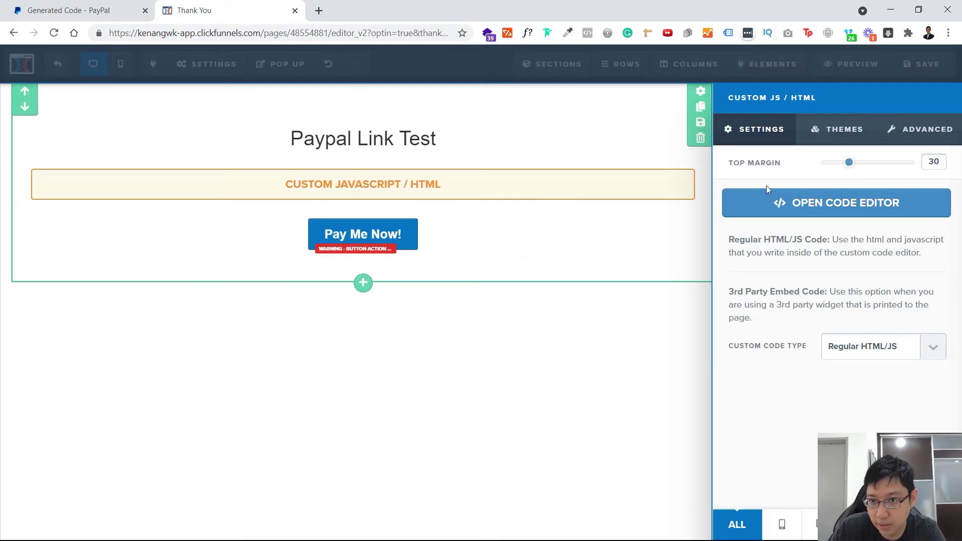
pyautogui.click(558, 227)
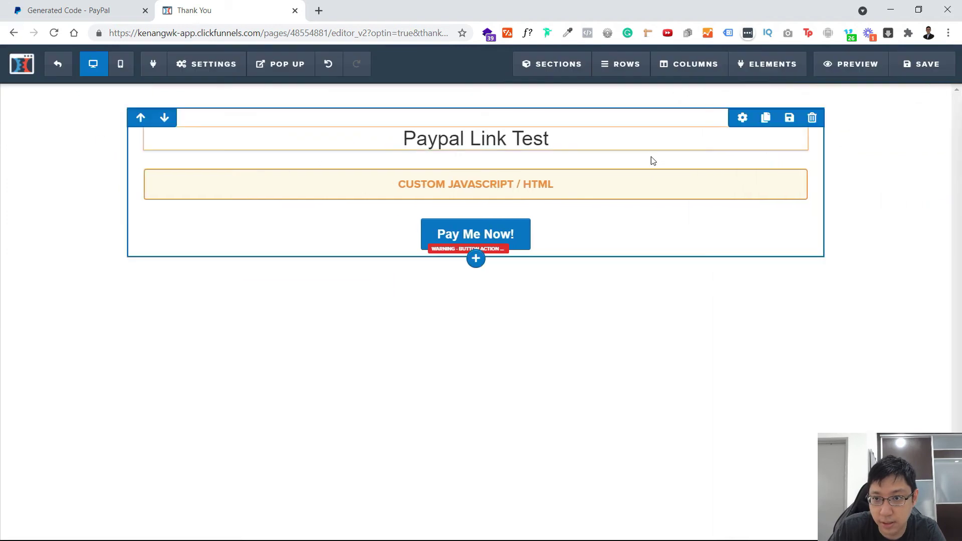
pyautogui.click(604, 188)
pyautogui.click(880, 203)
pyautogui.moveTo(400, 228); pyautogui.dragTo(410, 191)
pyautogui.hotkey('ctrl', 'a')
pyautogui.press('Delete')
# - Copy the generated website code from PayPal into the custom JavaScript/HTML element in ClickFunnels and close the code editor
pyautogui.click(119, 11)
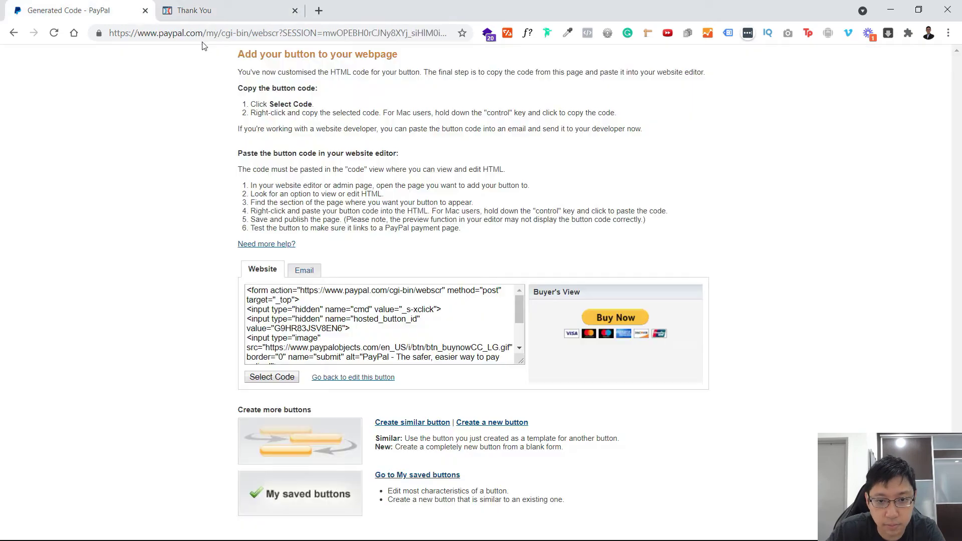
pyautogui.click(415, 303)
pyautogui.hotkey('ctrl', 'c')
pyautogui.click(221, 7)
pyautogui.hotkey('ctrl', 'v')
pyautogui.click(706, 80)
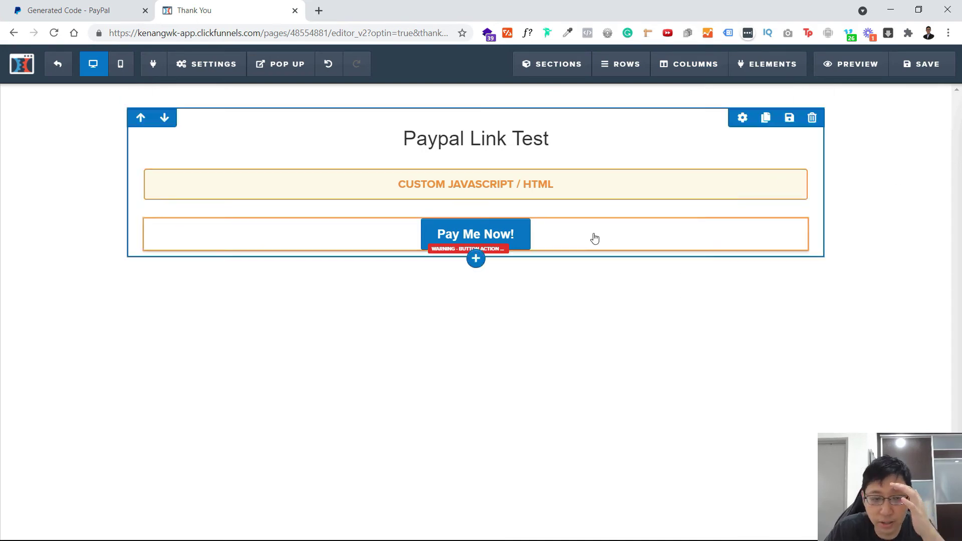
# - Switch back to PayPal's generated code page and copy the button's email payment link
pyautogui.click(87, 5)
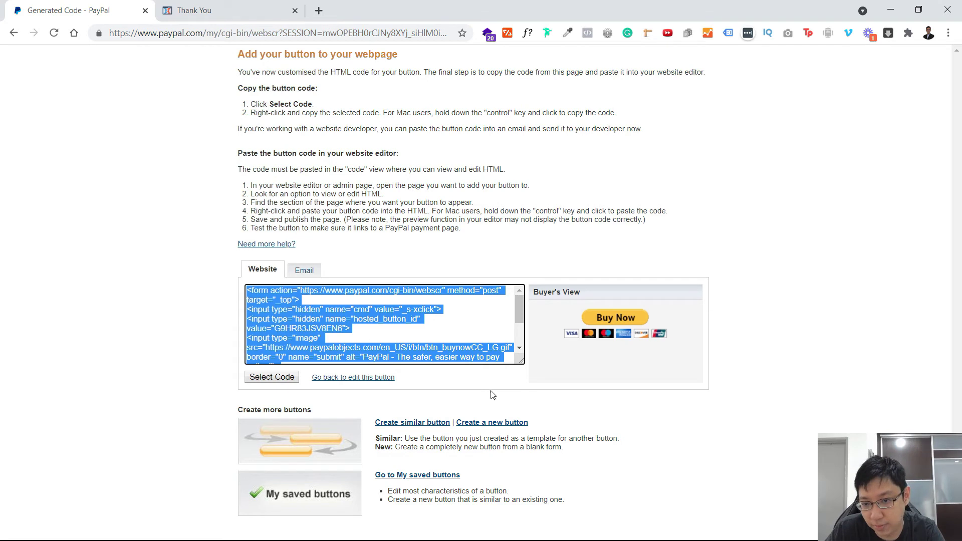
pyautogui.click(304, 270)
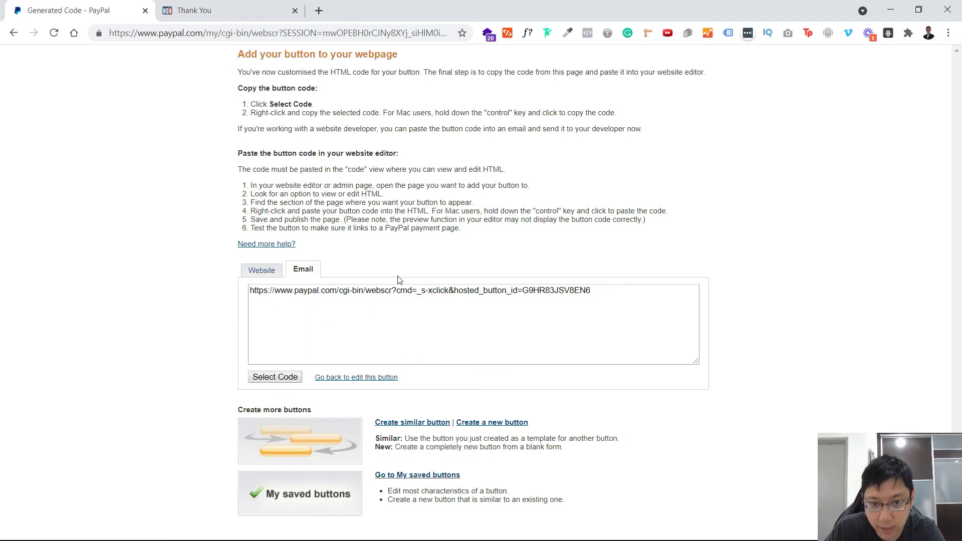
pyautogui.click(398, 294)
pyautogui.hotkey('ctrl', 'c')
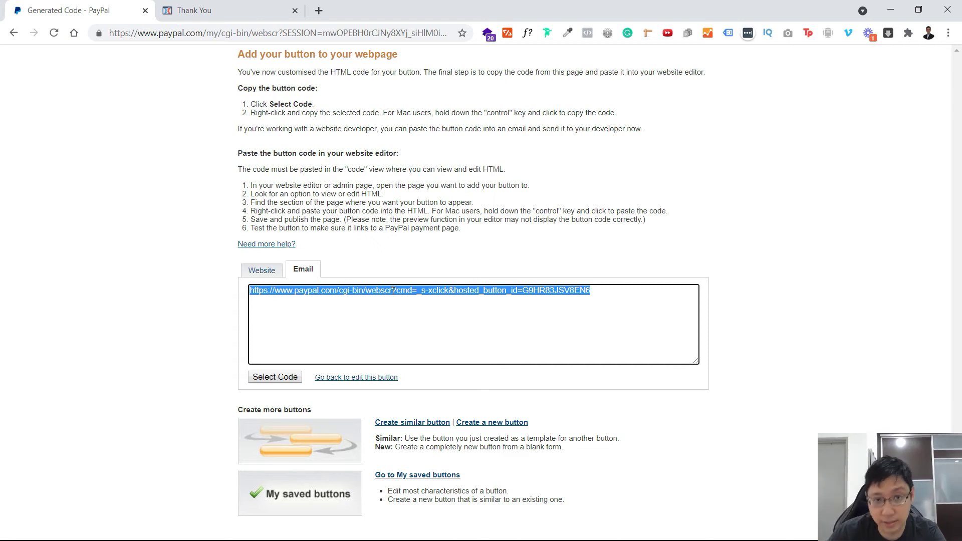
# - Open the copied payment link in a new browser tab to check the checkout page
pyautogui.click(319, 10)
pyautogui.hotkey('ctrl', 'v')
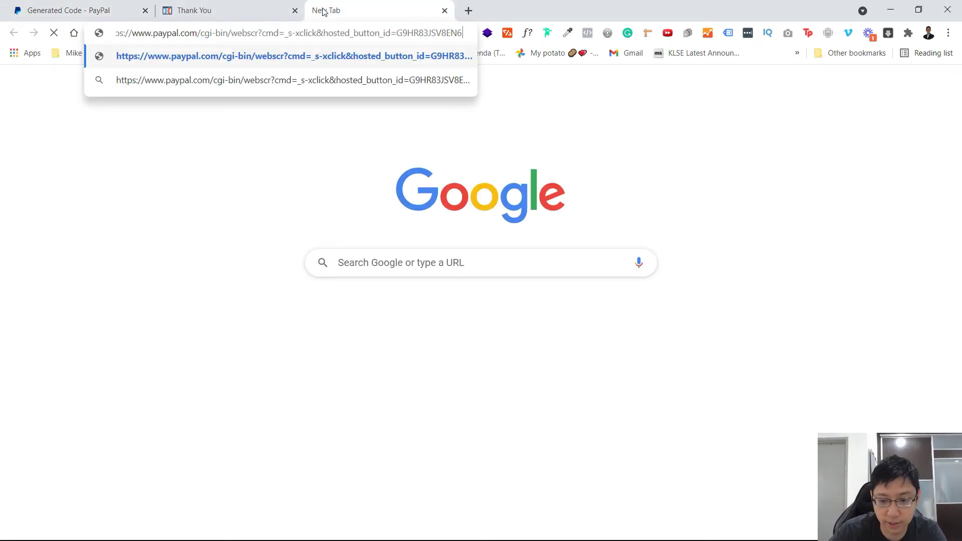
pyautogui.press('Return')
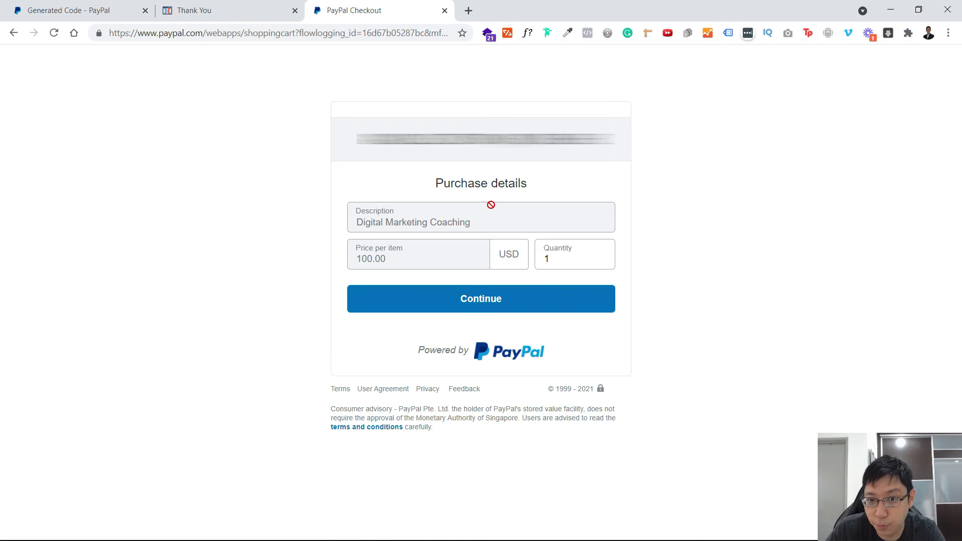
# - Change the purchase quantity on the PayPal checkout page and continue to the payment login
pyautogui.click(581, 246)
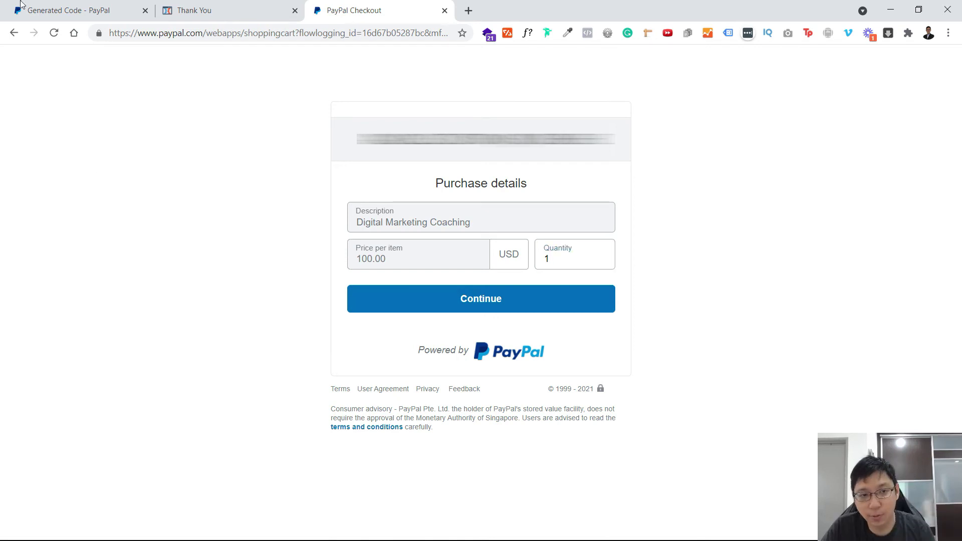
pyautogui.moveTo(575, 263); pyautogui.dragTo(427, 260)
pyautogui.write('23.')
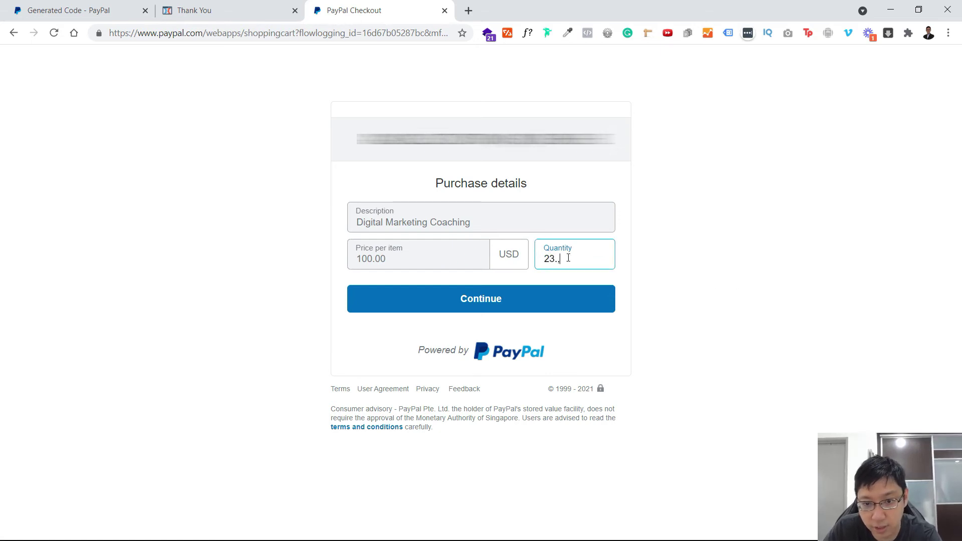
pyautogui.press('BackSpace')
pyautogui.press('BackSpace')
pyautogui.press('BackSpace')
pyautogui.press('BackSpace')
pyautogui.press('BackSpace')
pyautogui.press('BackSpace')
pyautogui.click(549, 302)
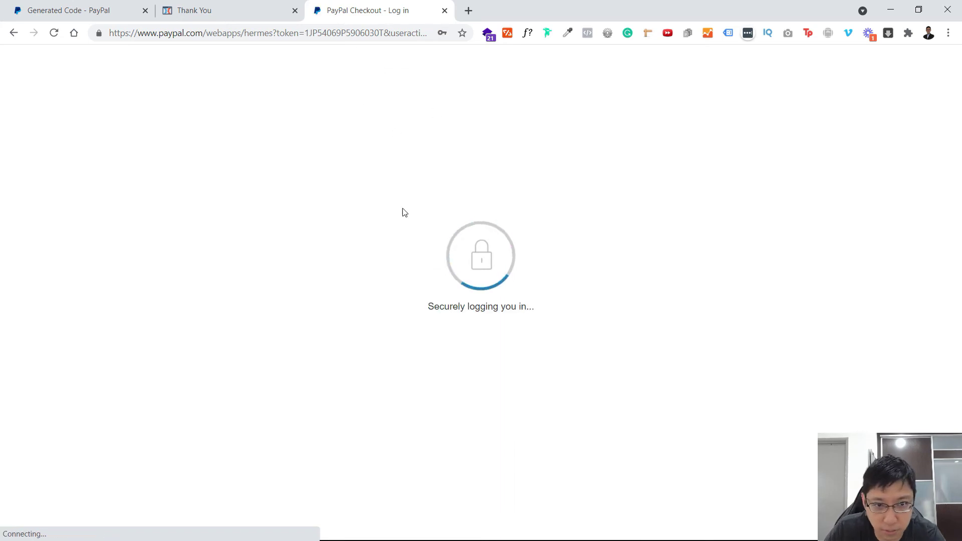
# - Review the login notice and order total on the PayPal checkout page and close the checkout tab
pyautogui.moveTo(285, 187); pyautogui.dragTo(461, 187)
pyautogui.click(389, 176)
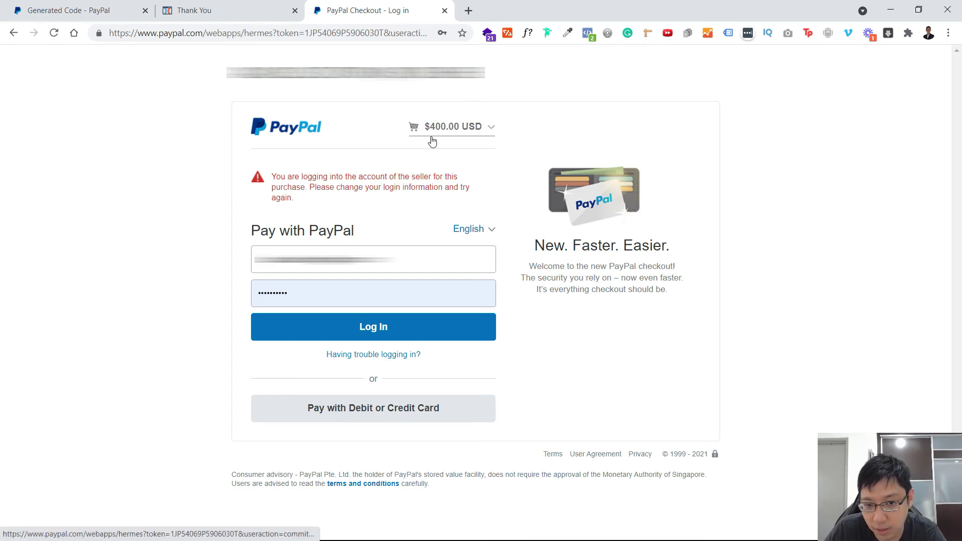
pyautogui.hotkey('ctrl', '1')
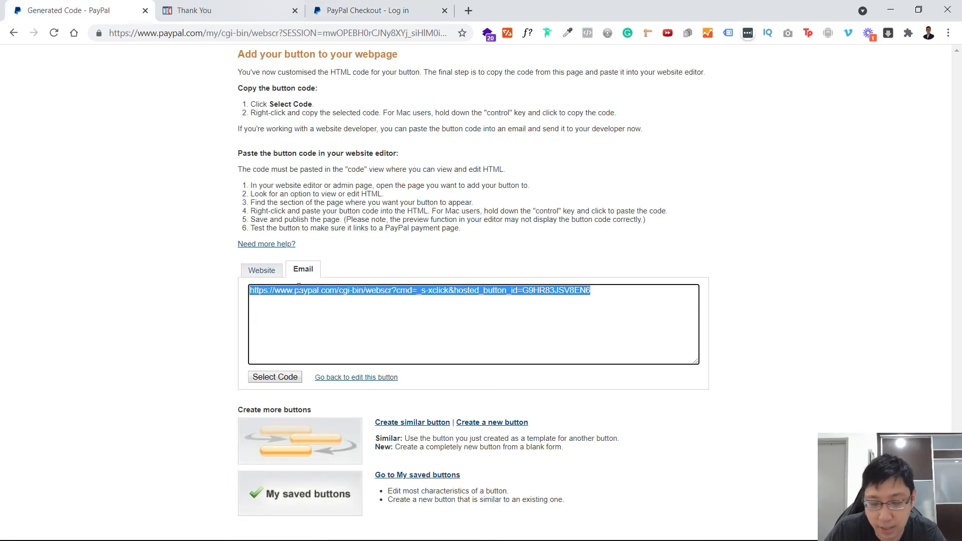
pyautogui.click(451, 7)
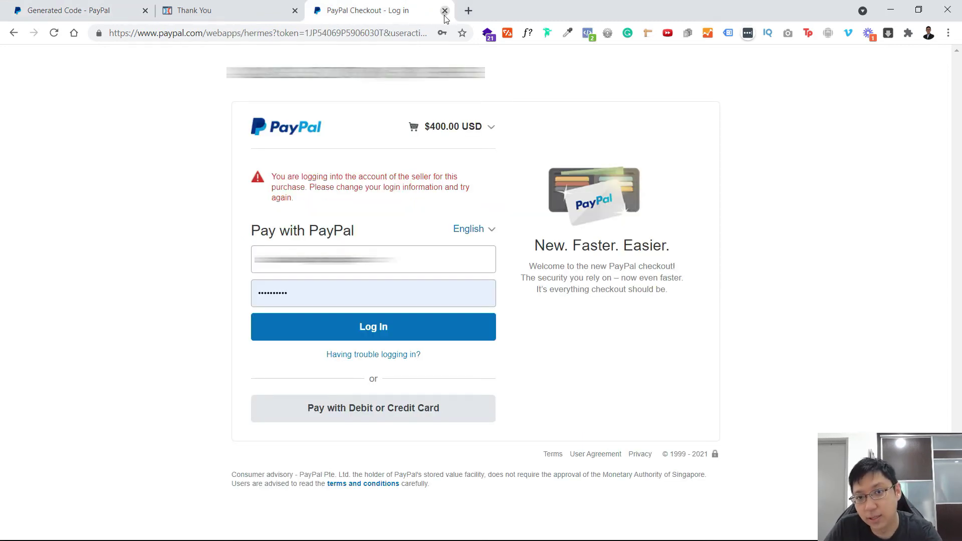
pyautogui.click(445, 11)
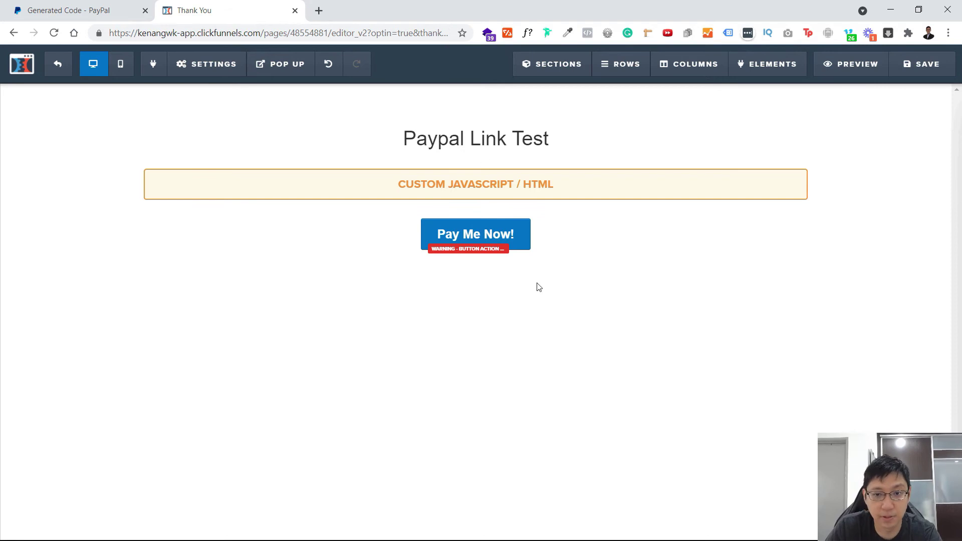
# - Set the Pay Me Now! button's action to go to the copied PayPal payment link as website URL and close its settings
pyautogui.moveTo(549, 230)
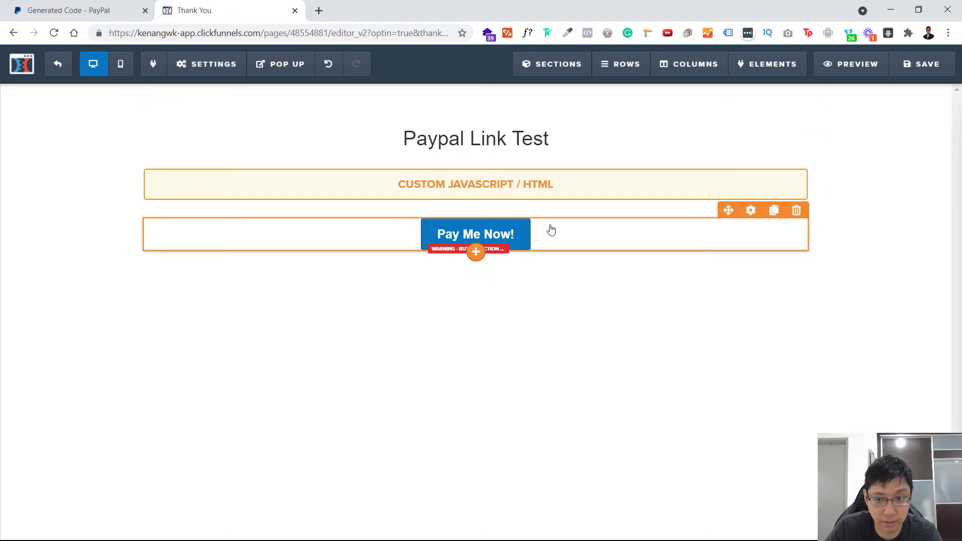
pyautogui.click(750, 211)
pyautogui.click(886, 220)
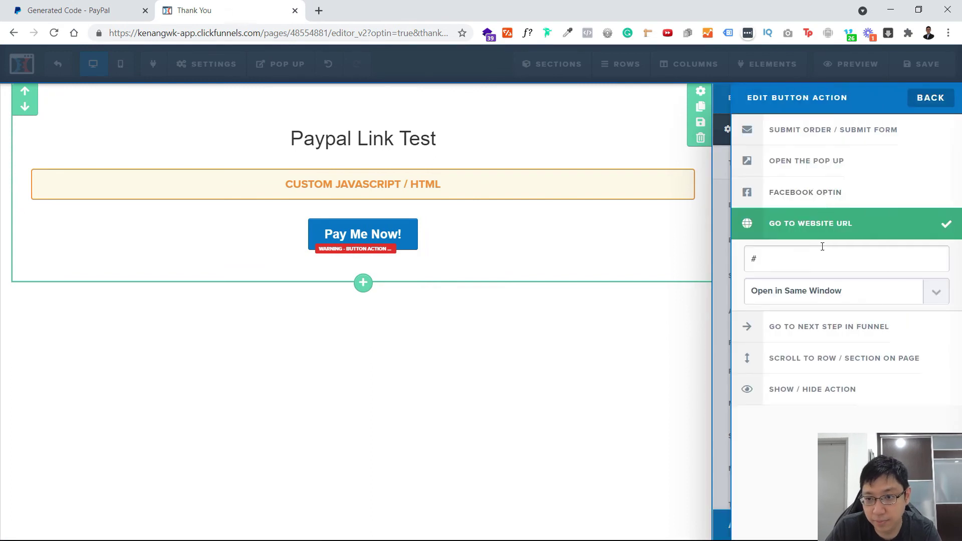
pyautogui.hotkey('ctrl', 'v')
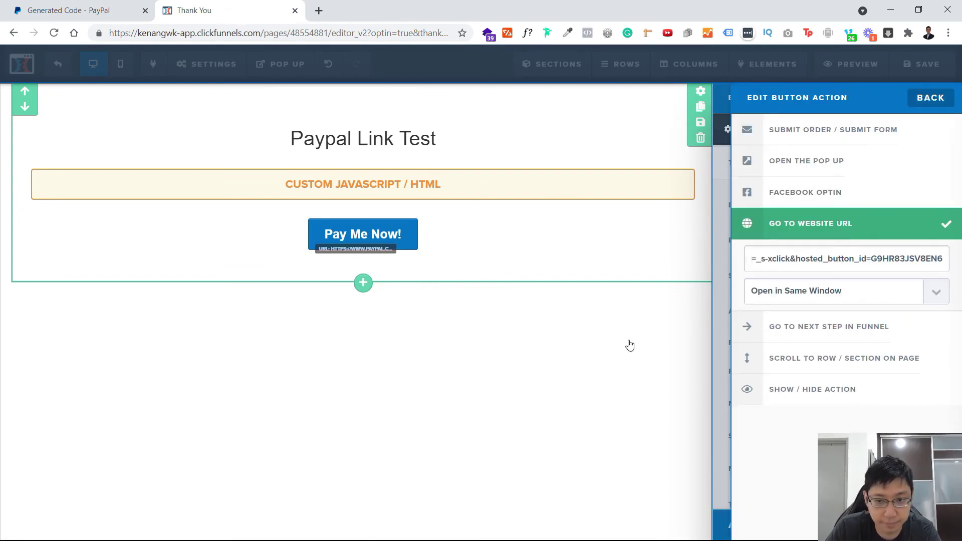
pyautogui.click(728, 282)
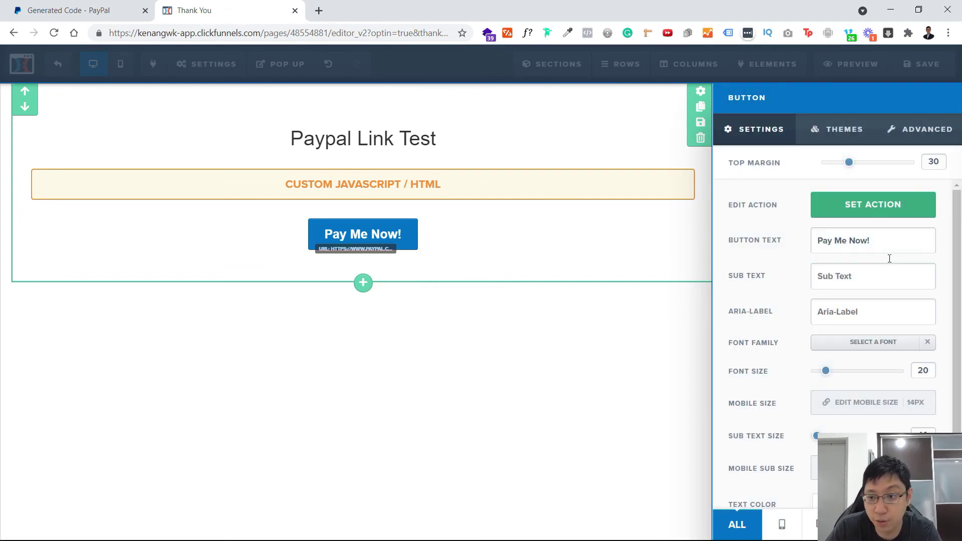
pyautogui.click(579, 375)
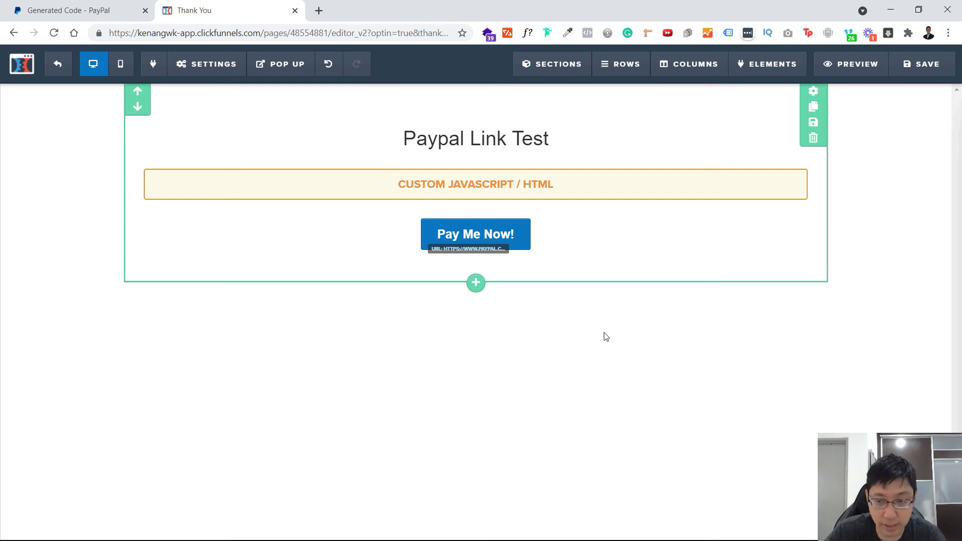
# - Save the Thank You page and test the PayPal Buy Now button in the page preview
pyautogui.click(922, 64)
pyautogui.click(852, 68)
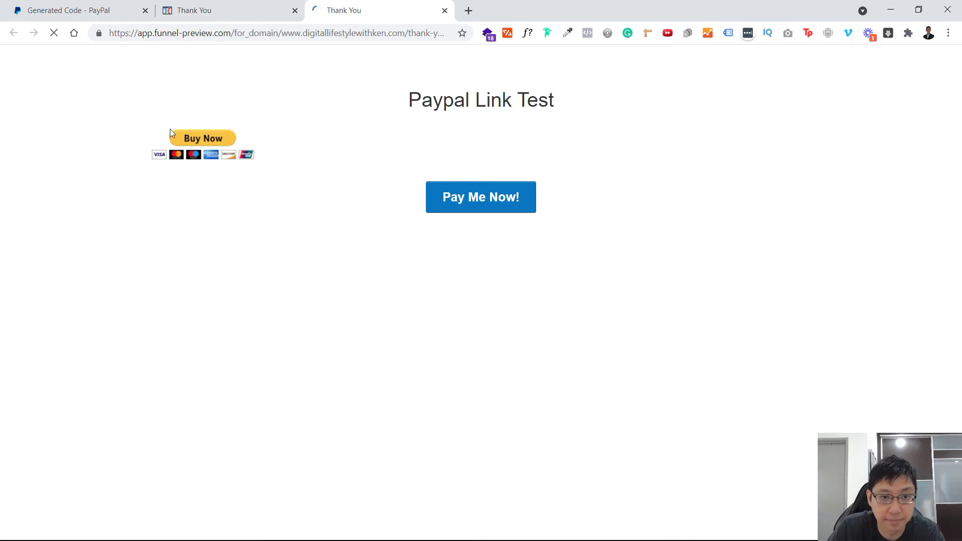
pyautogui.click(213, 145)
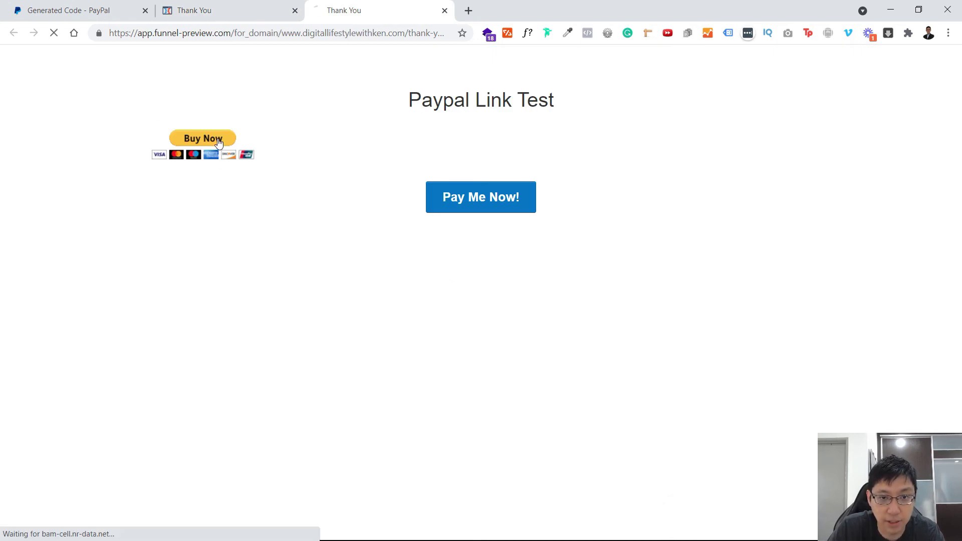
pyautogui.hotkey('alt', 'Left')
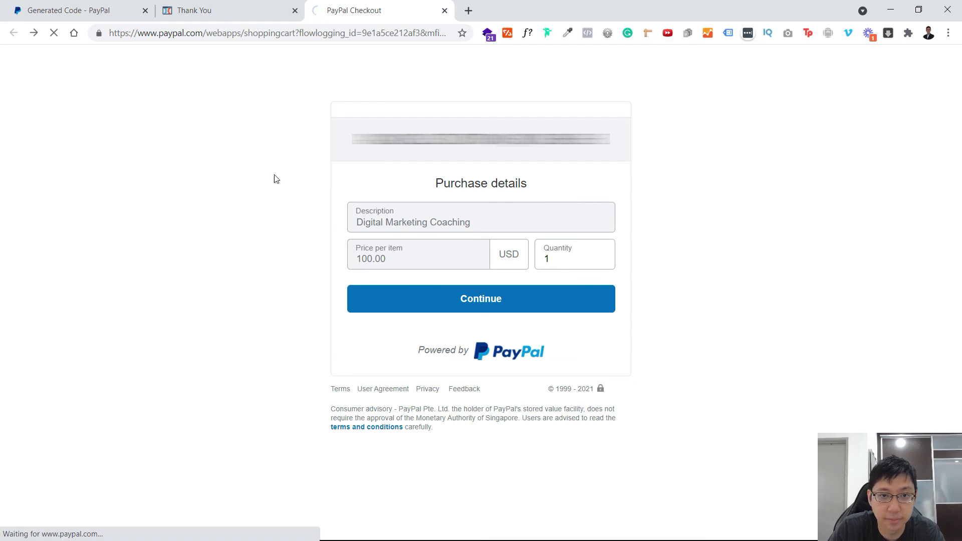